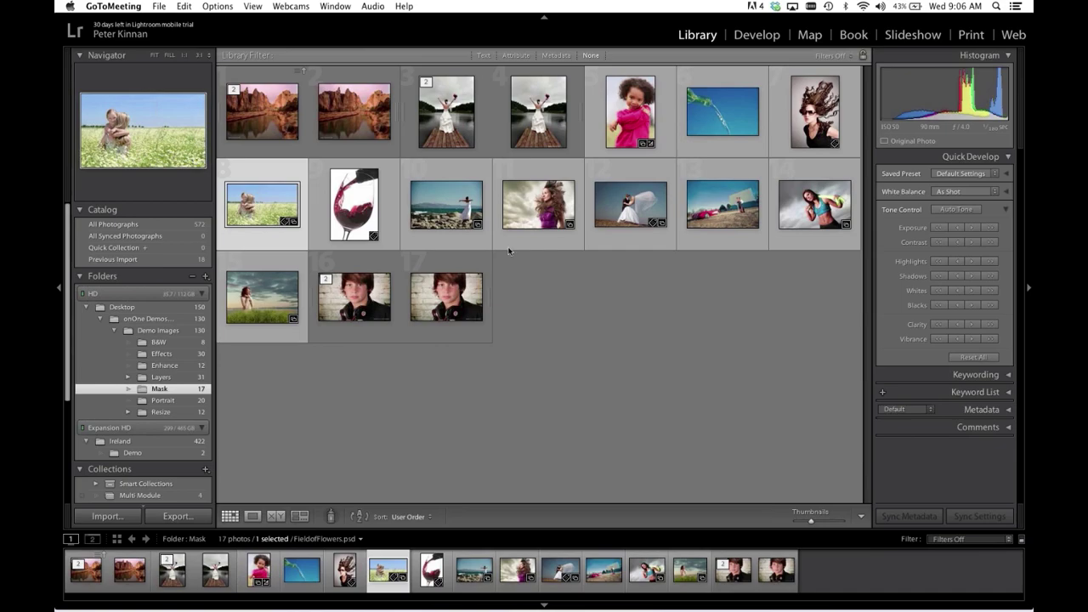
Step: Deselect the photos, hide Lightroom and switch to Perfect Photo Suite 8
click(261, 197)
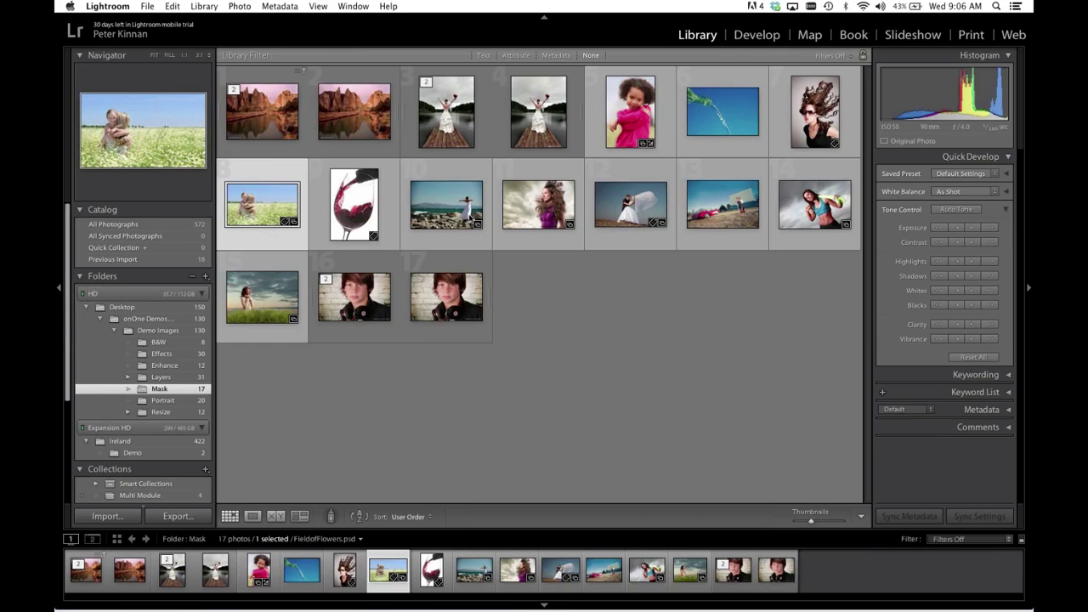
click(534, 279)
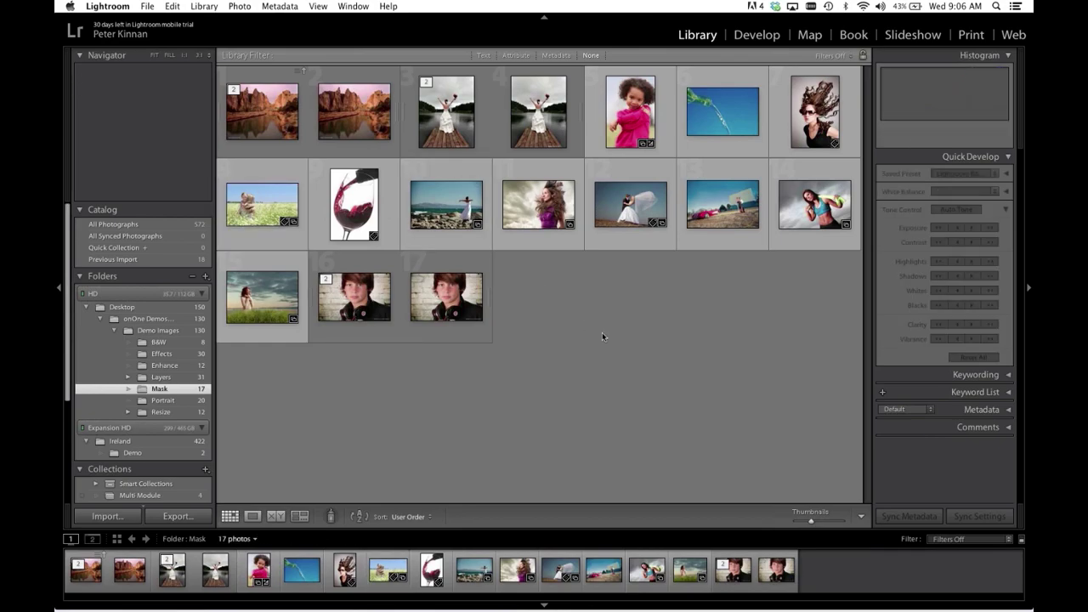
key(super+h)
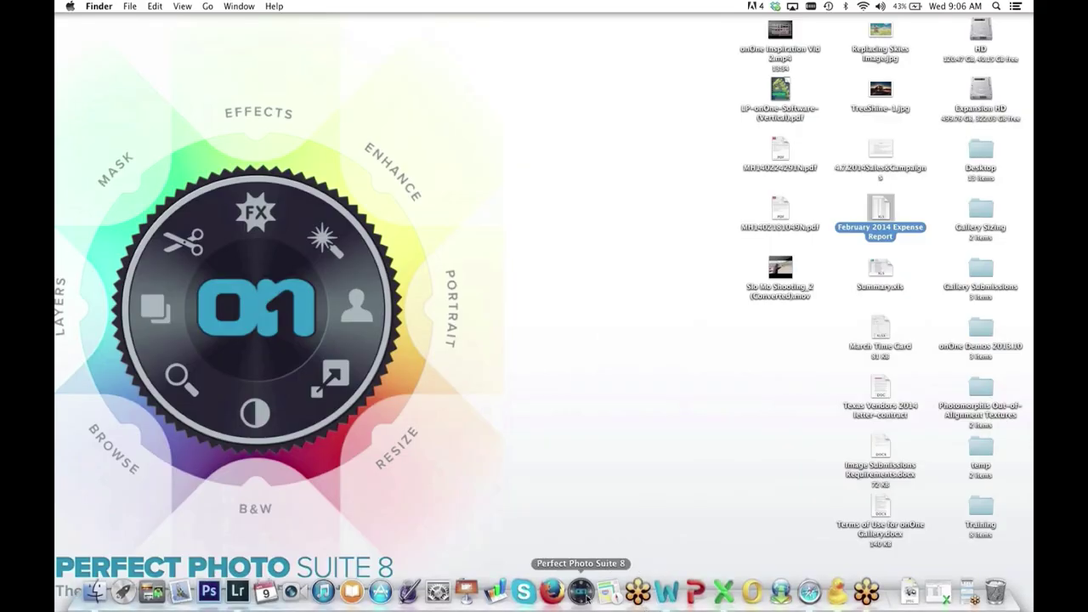
click(585, 595)
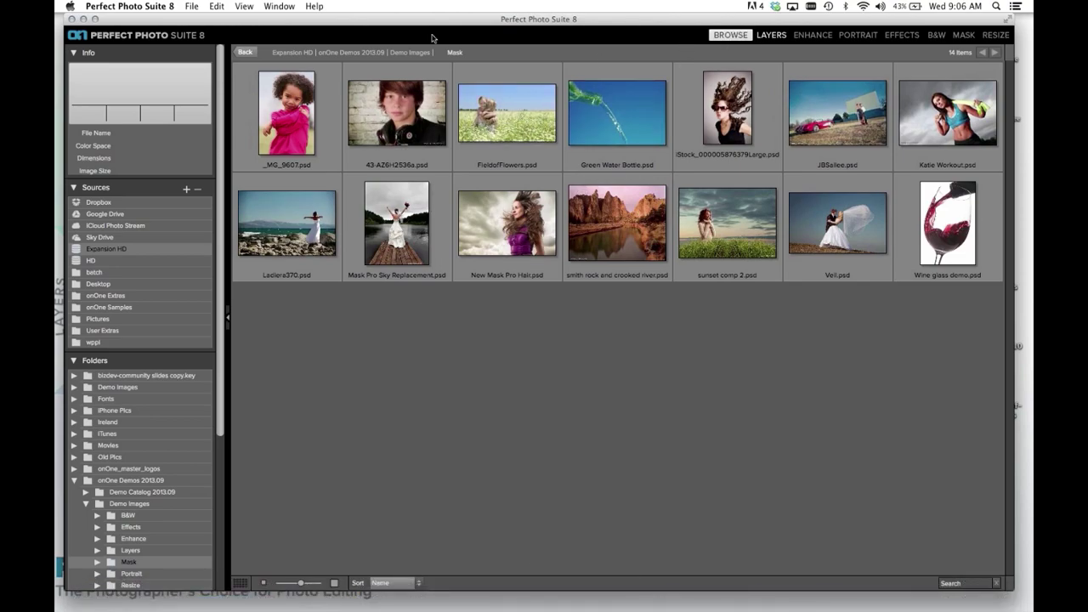
Step: Browse up to the Demo Images folder and back into its Mask subfolder
click(246, 53)
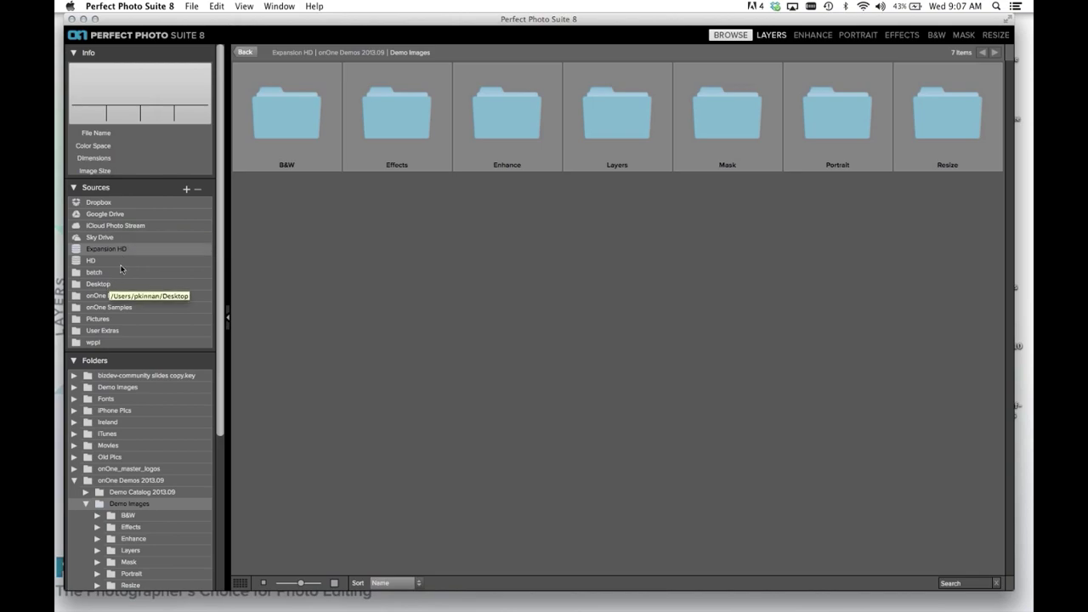
click(722, 104)
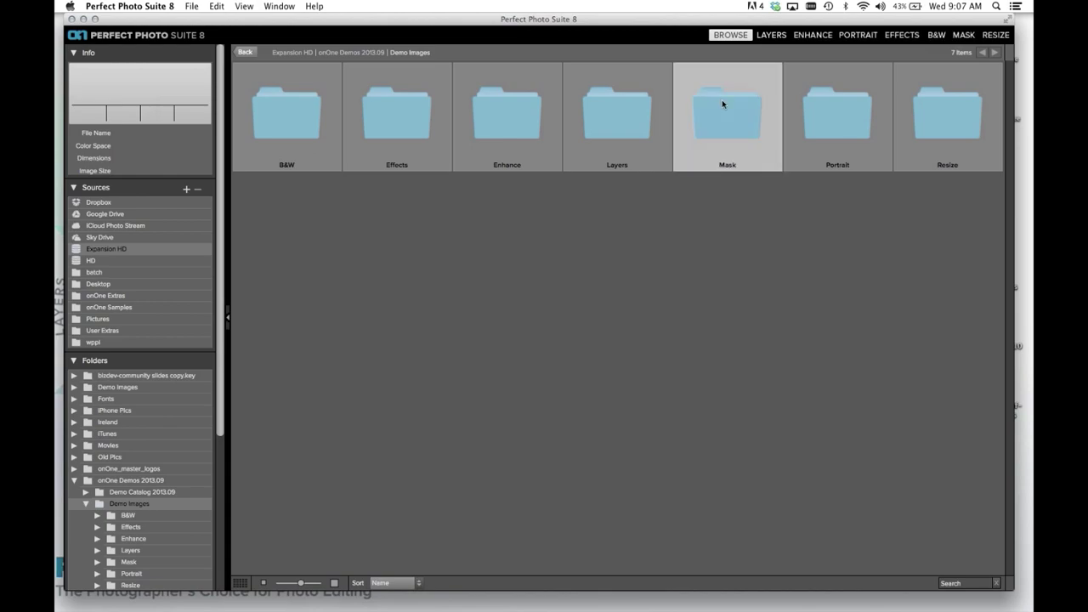
double_click(722, 99)
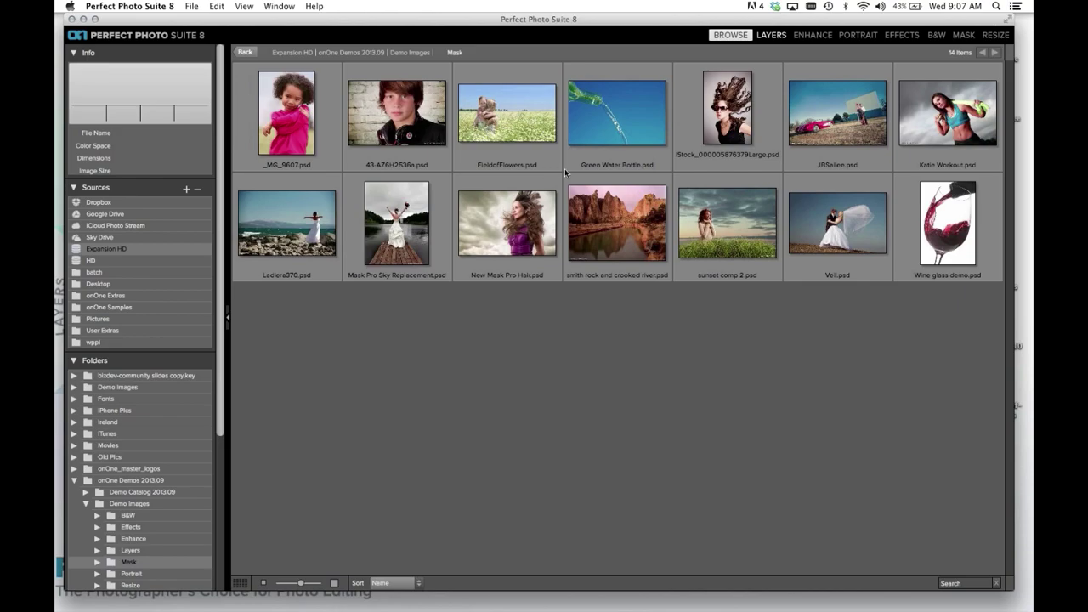
Step: Preview FieldofFlowers.psd and open it in Layers with the Edit Original option
double_click(519, 117)
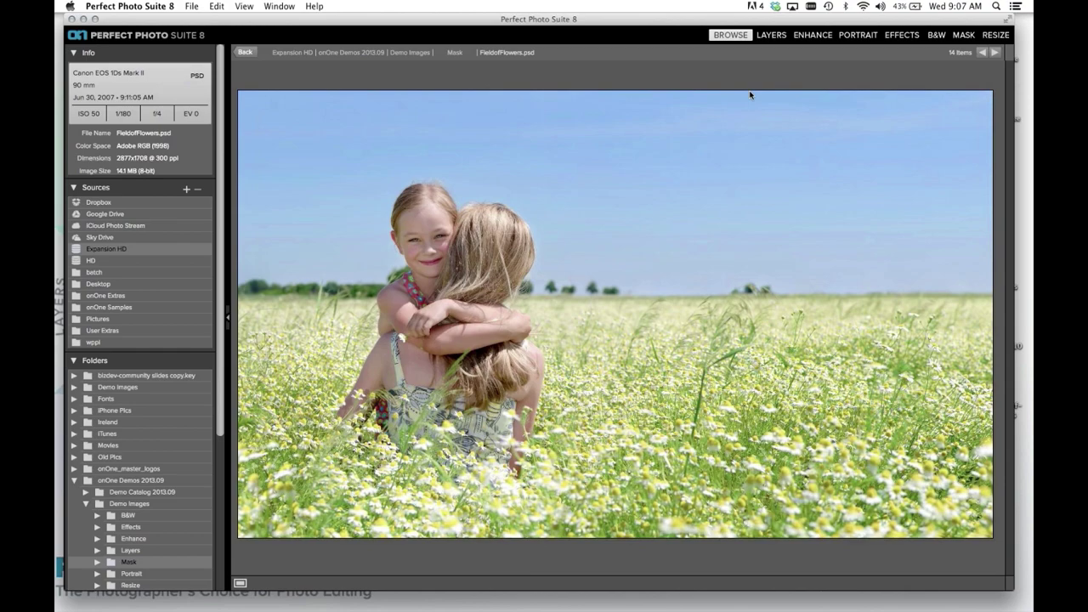
click(771, 35)
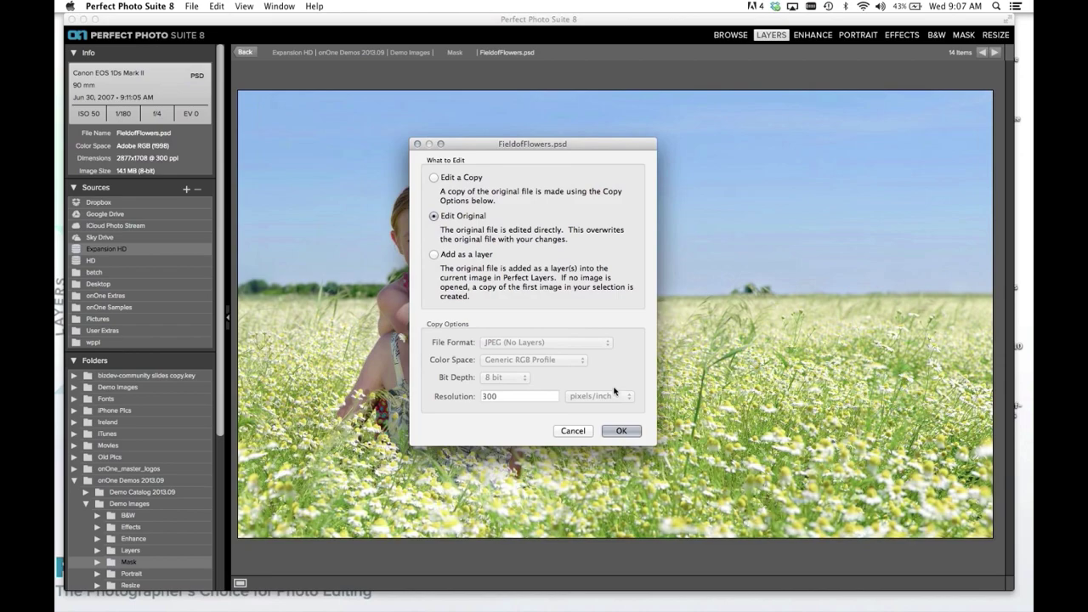
click(622, 431)
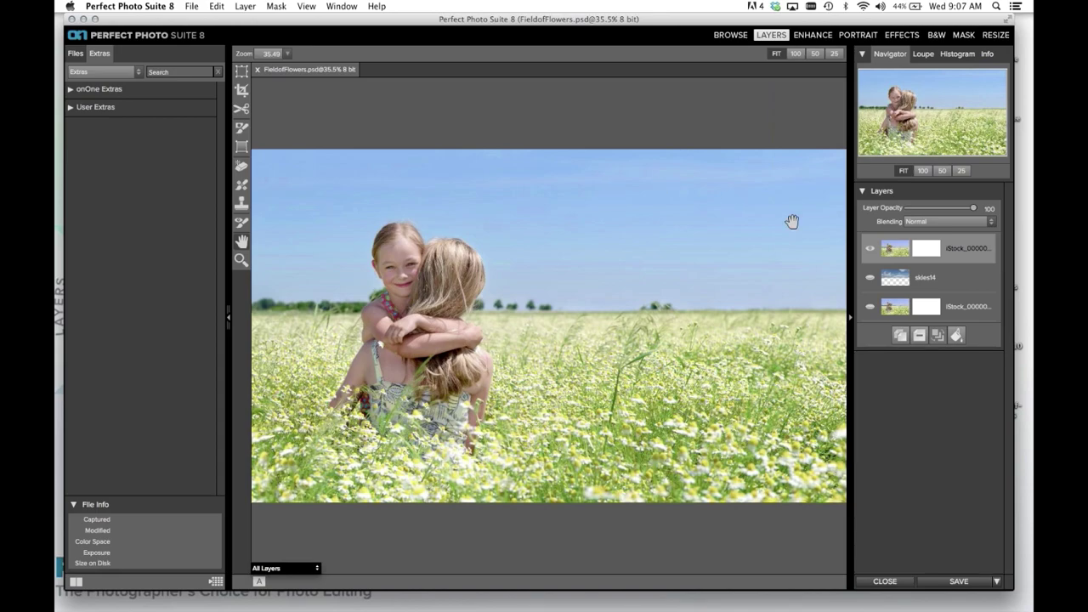
Step: Toggle the visibility of the three layers to inspect the skies14 sky layer separately from the field photo layers
click(870, 255)
click(870, 278)
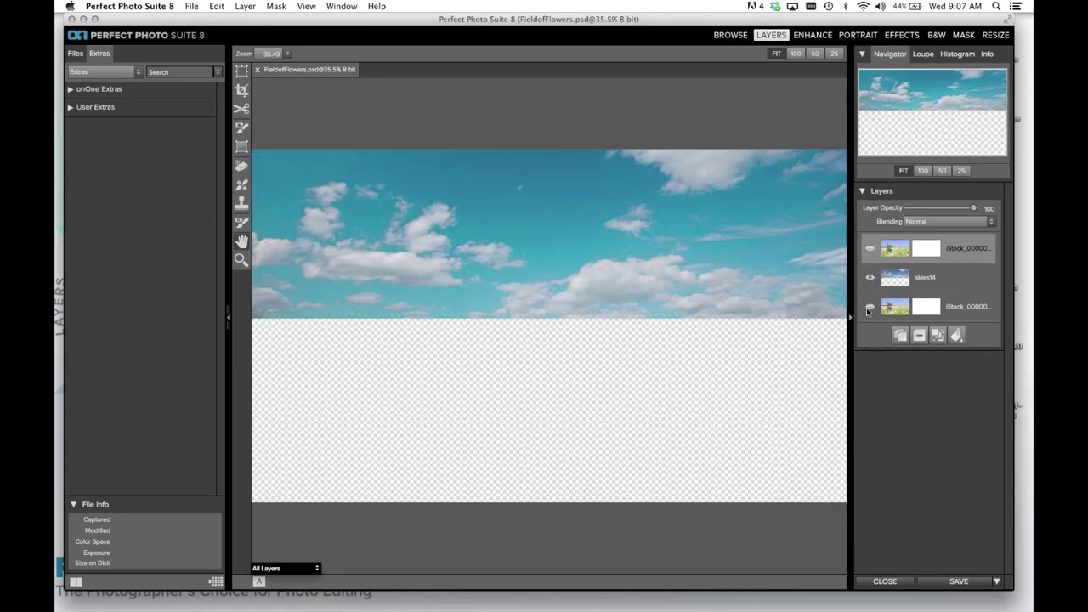
click(868, 306)
click(869, 307)
click(871, 278)
click(869, 277)
mouse_move(956, 306)
mouse_down()
mouse_move(958, 277)
mouse_move(958, 293)
mouse_up()
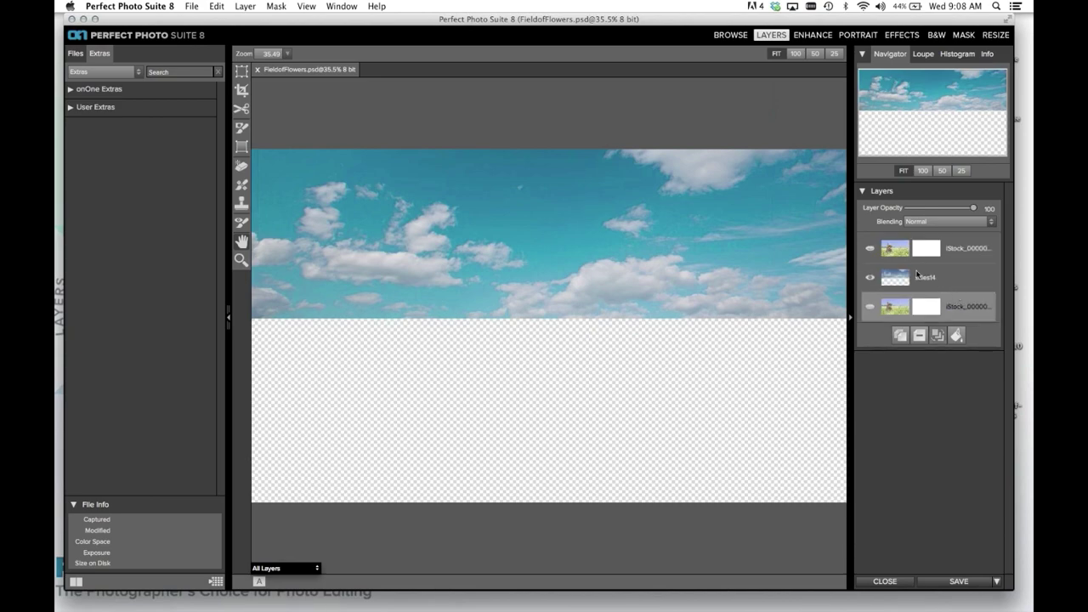
click(870, 248)
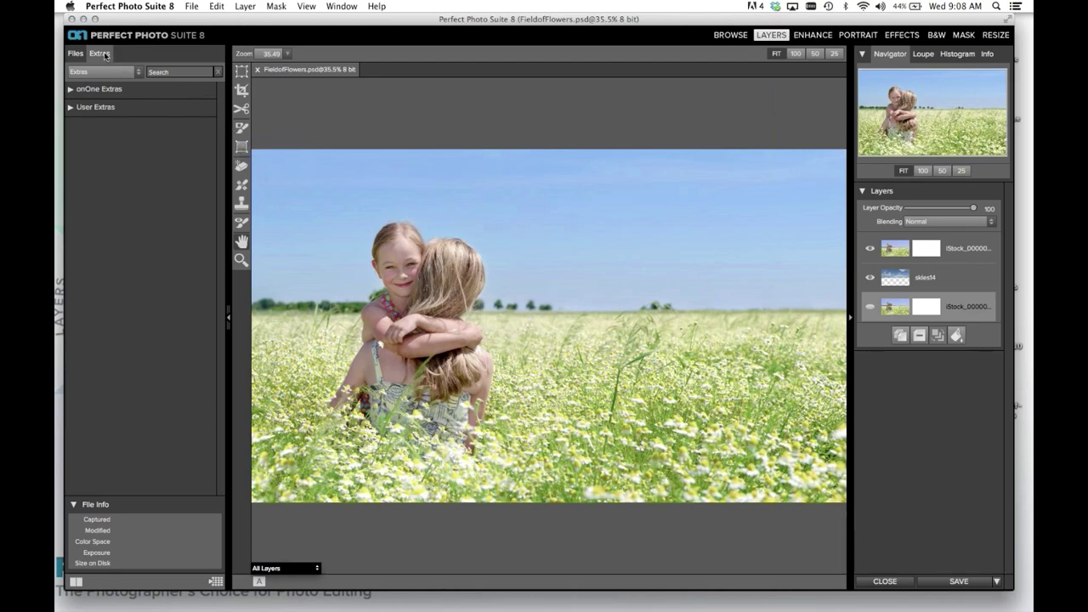
Step: Open the Skies backgrounds in the onOne Extras and check the skies14 layer beneath the top photo
click(79, 92)
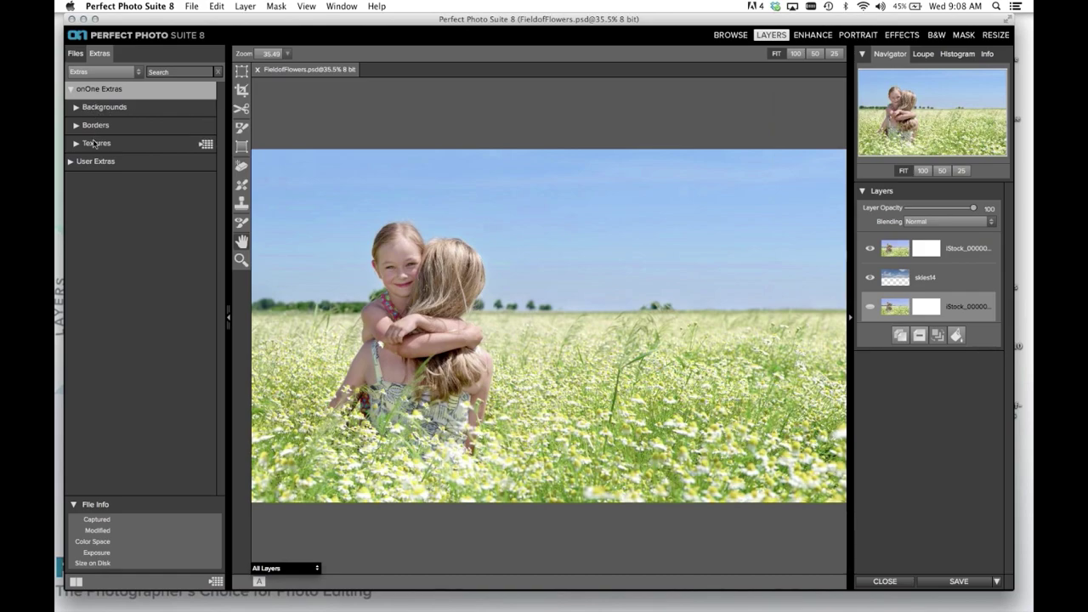
click(91, 110)
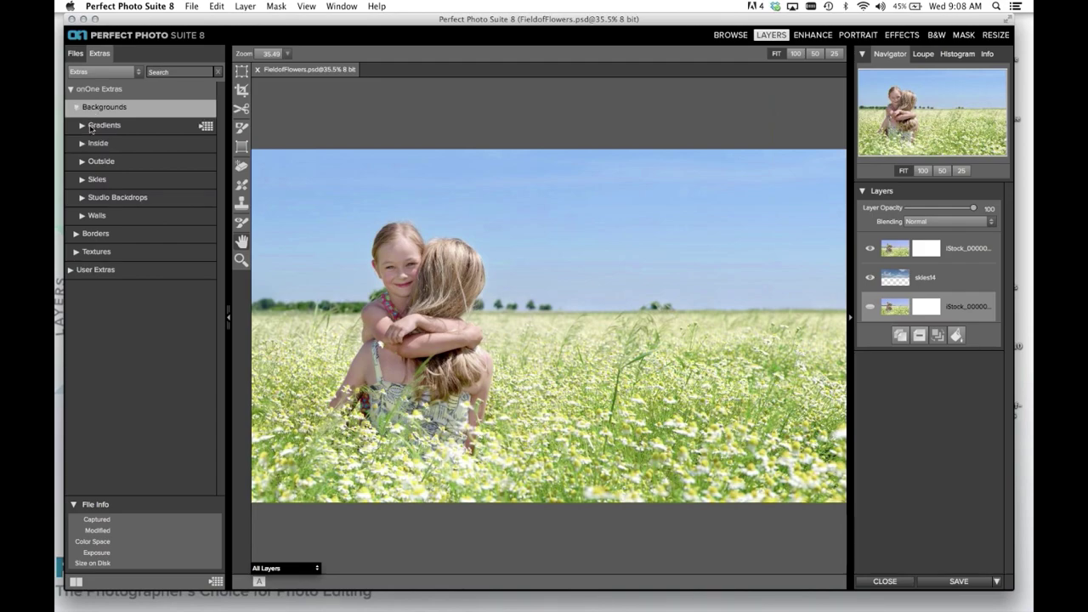
click(97, 179)
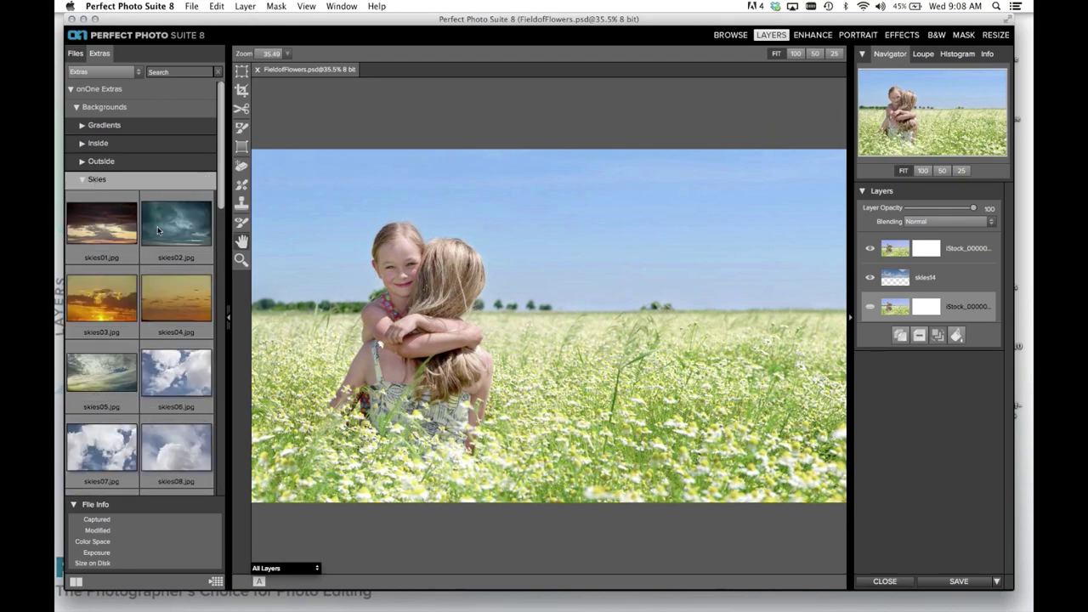
click(869, 248)
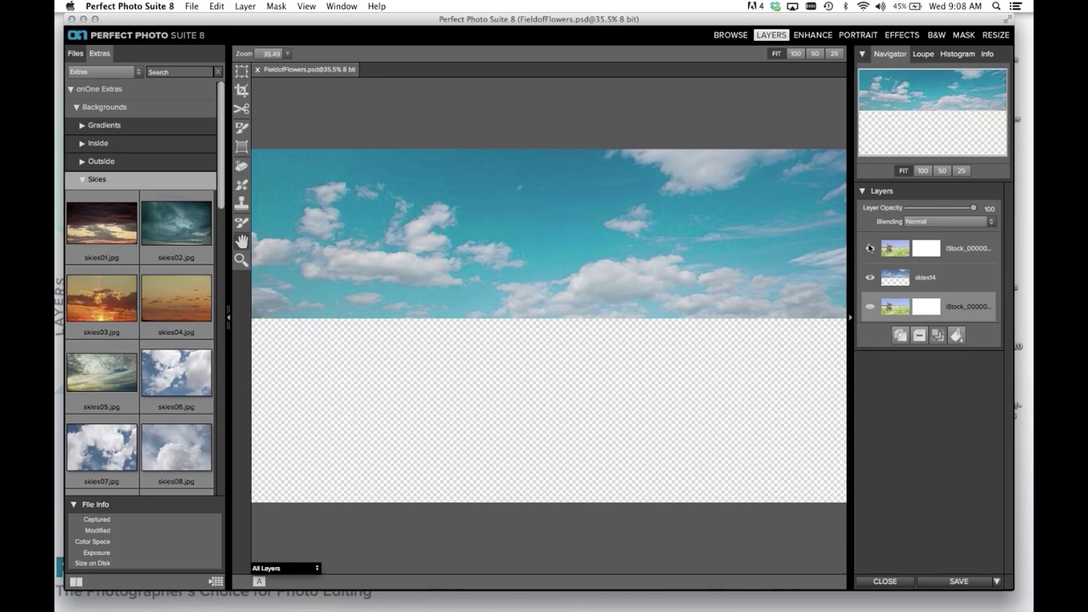
click(869, 248)
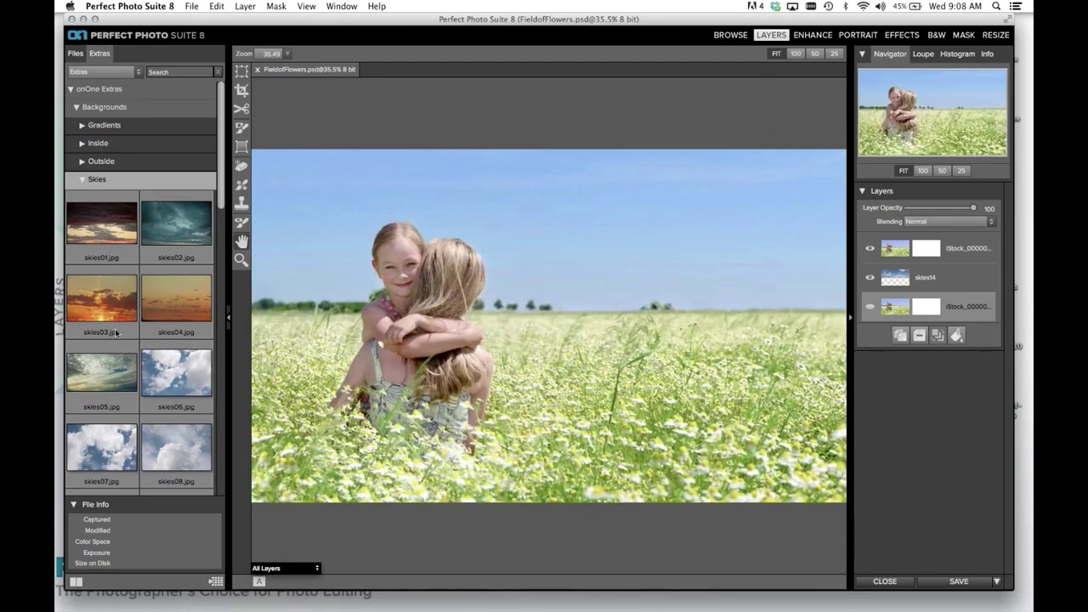
Step: Add skies24.jpg from the Skies backgrounds to the image as a layer
scroll(115, 328, down, 3)
scroll(115, 328, down, 12)
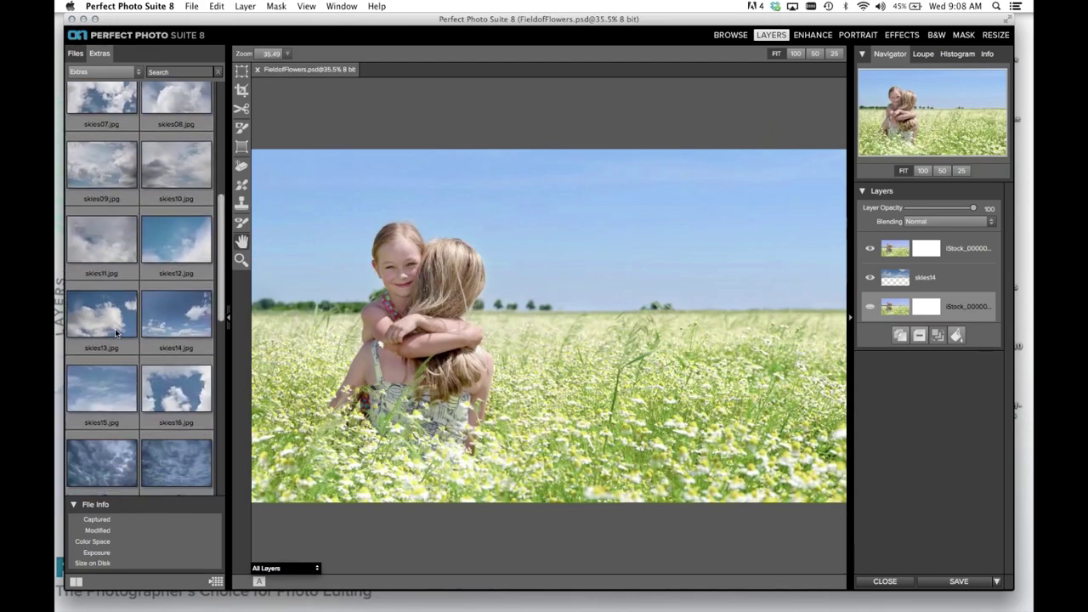
scroll(114, 328, down, 14)
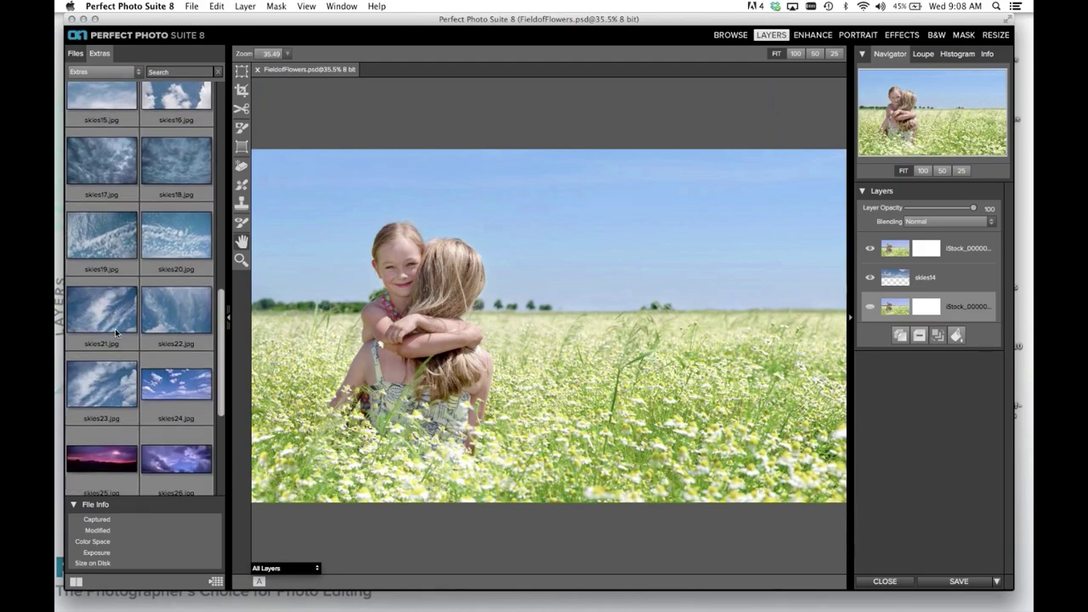
scroll(115, 328, down, 5)
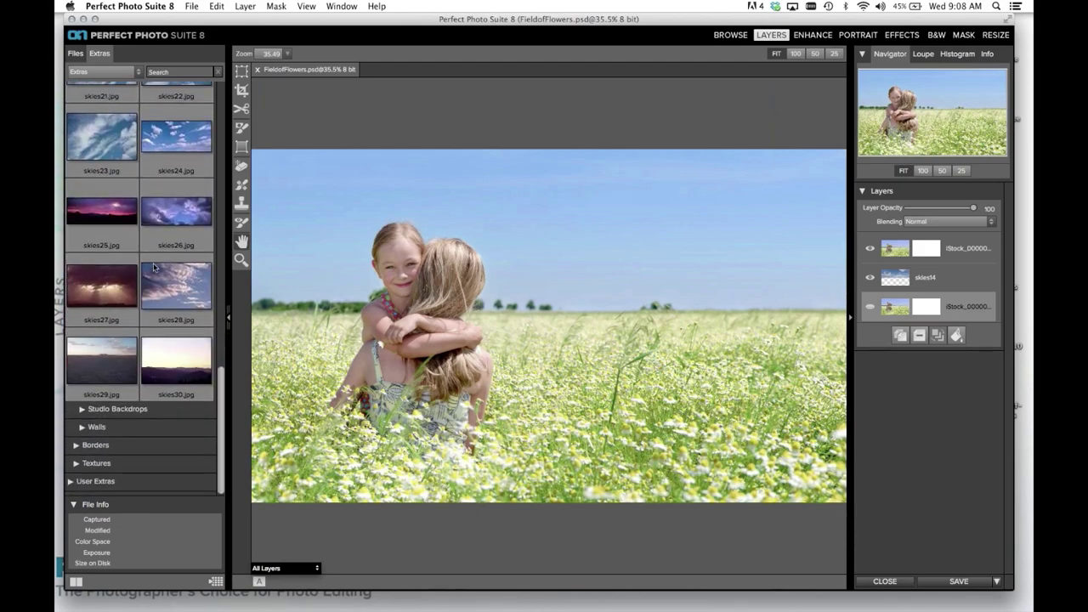
double_click(184, 146)
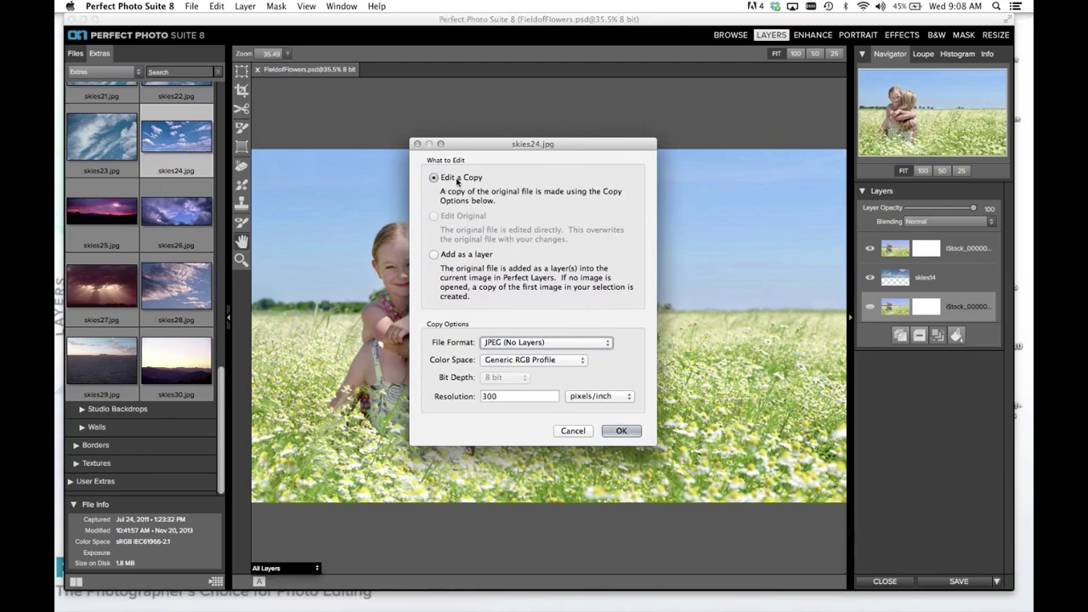
click(434, 255)
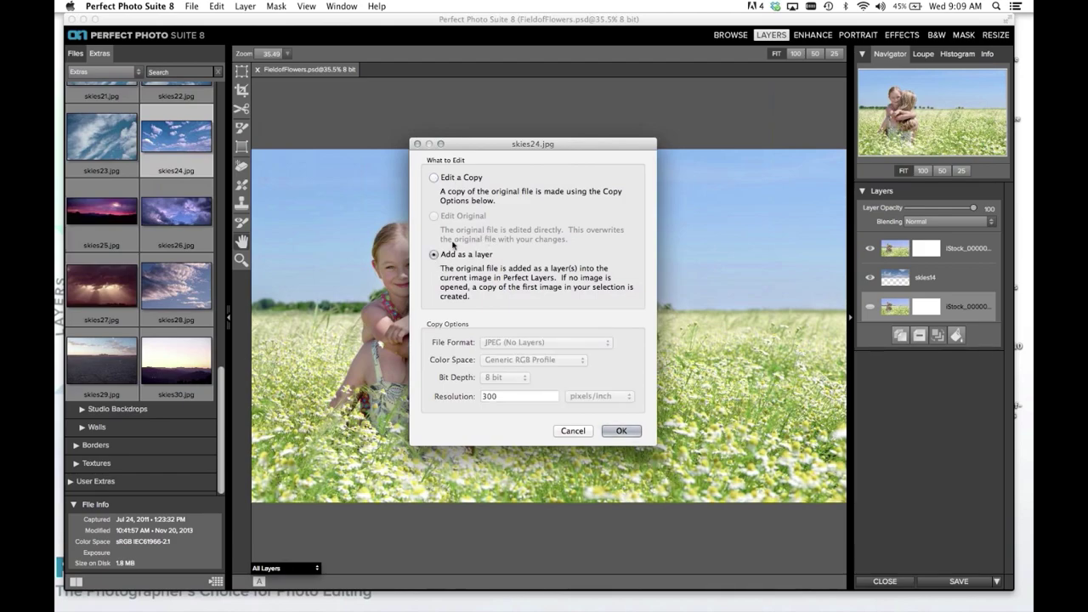
click(623, 429)
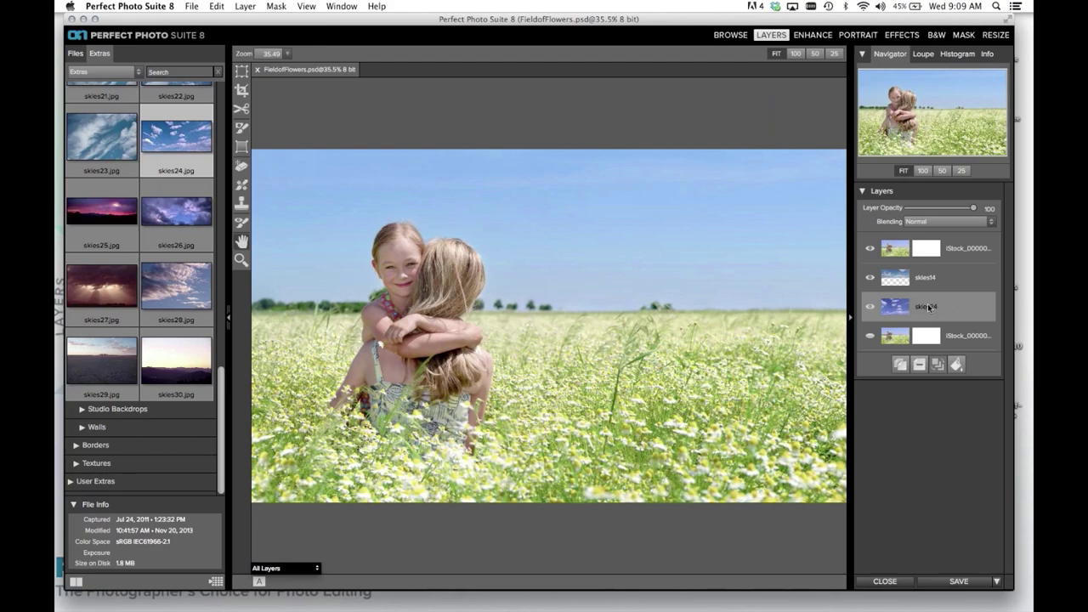
Step: Select the top field photo layer and paint out the upper-right sky in the Mask module with a size 300 brush
mouse_move(930, 299)
mouse_down()
mouse_move(929, 284)
mouse_move(923, 292)
mouse_up()
click(953, 253)
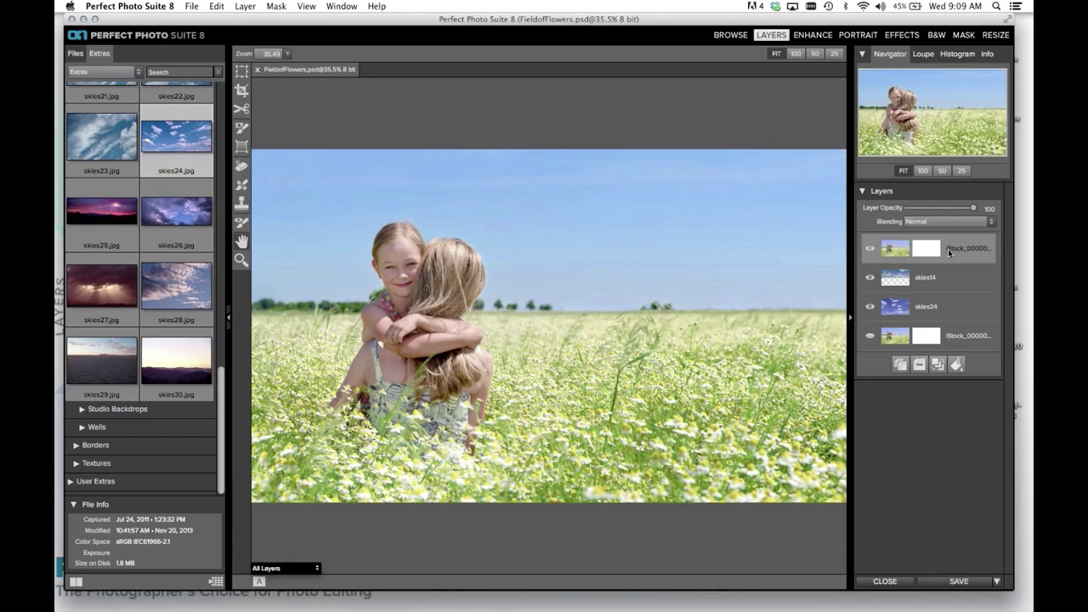
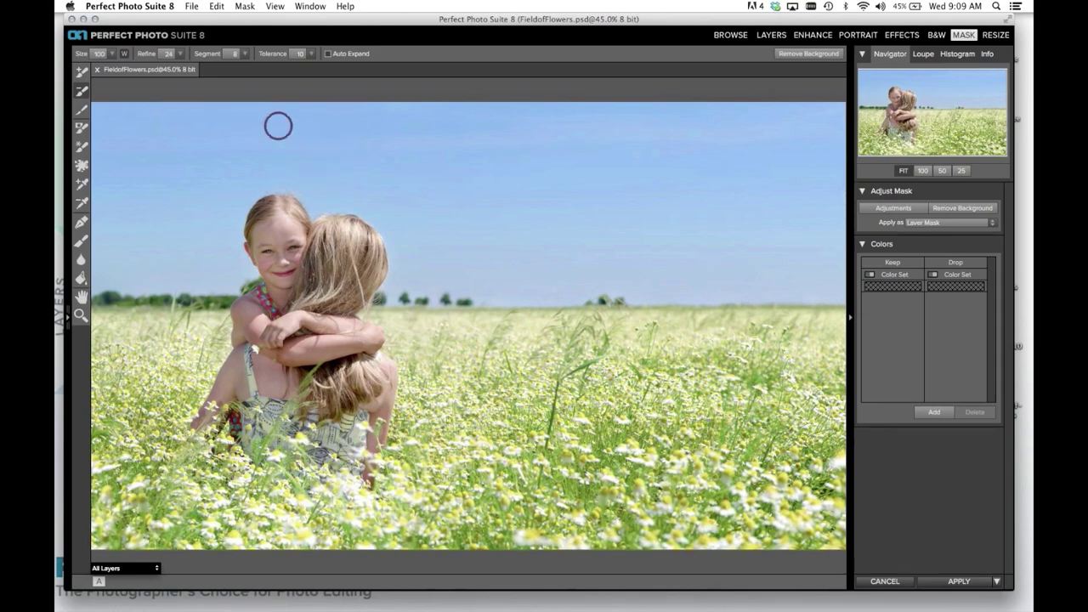
click(82, 147)
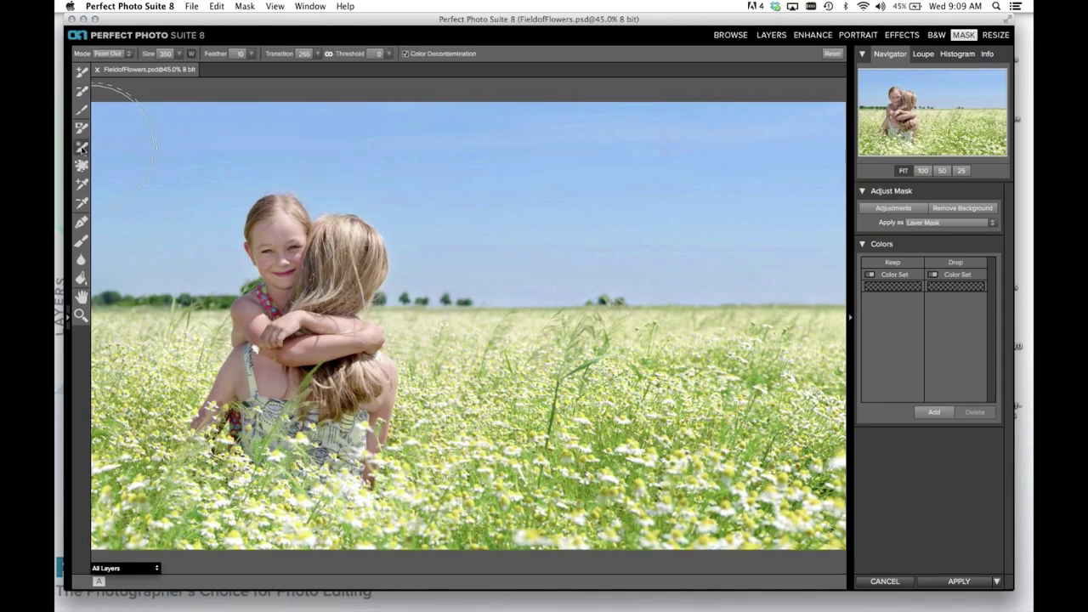
key(bracketleft)
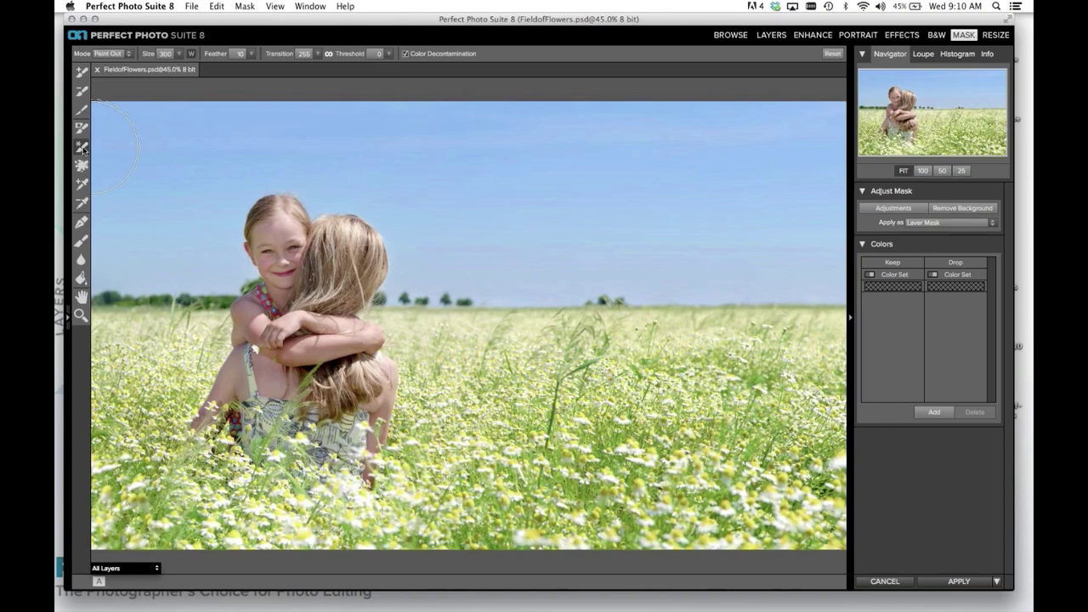
mouse_move(775, 136)
mouse_down()
mouse_move(685, 137)
mouse_move(645, 124)
mouse_move(684, 183)
mouse_move(777, 170)
mouse_move(799, 228)
mouse_move(712, 209)
mouse_move(626, 127)
mouse_move(578, 138)
mouse_move(612, 127)
mouse_move(576, 123)
mouse_up()
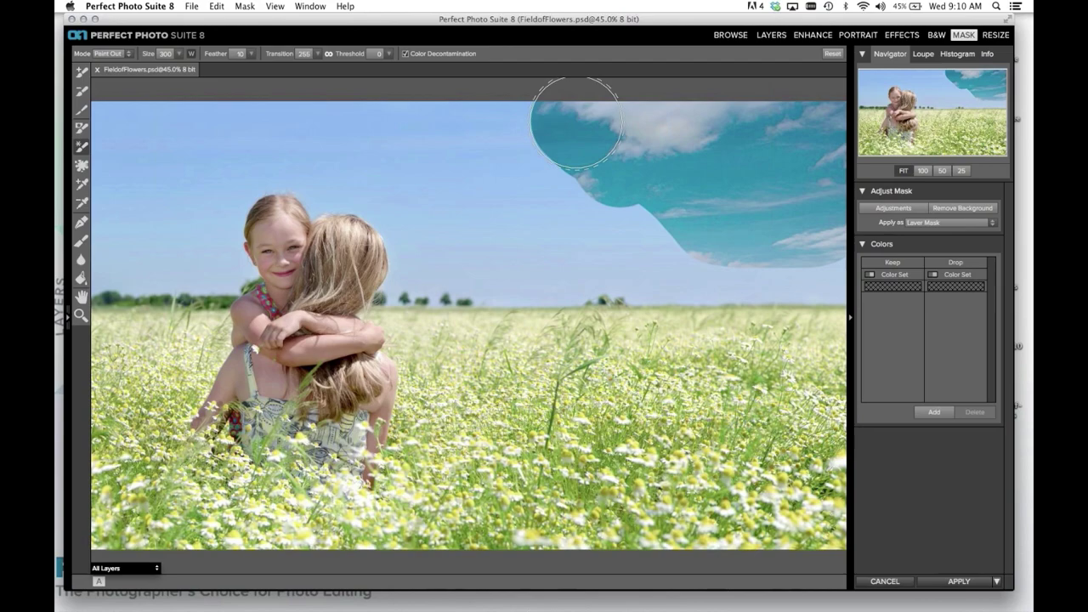
Step: Switch to the quick-mask drop brush and set its Segment value to 7
click(82, 92)
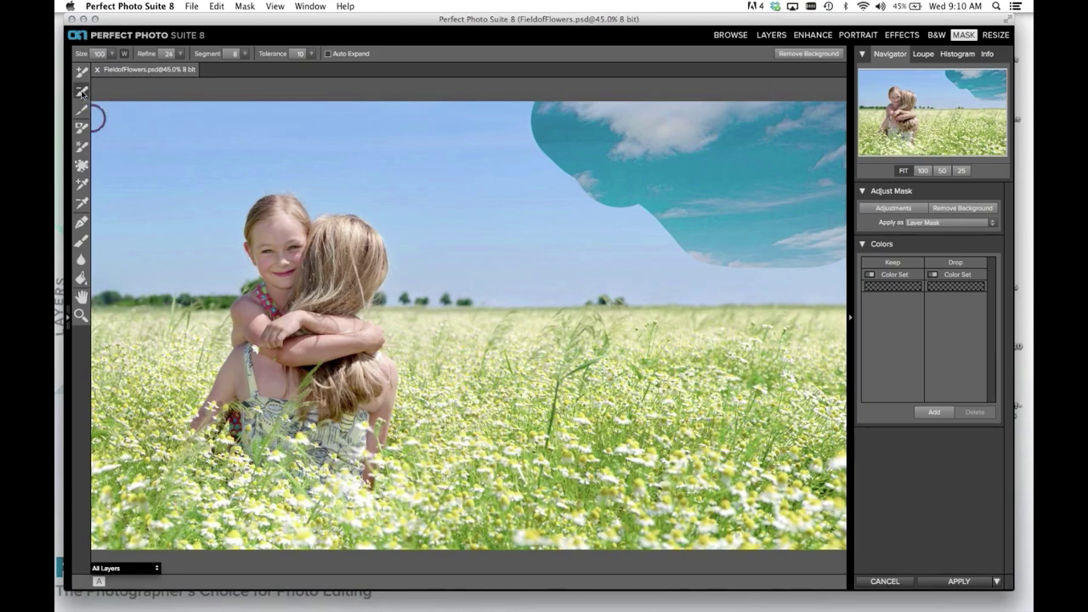
click(83, 93)
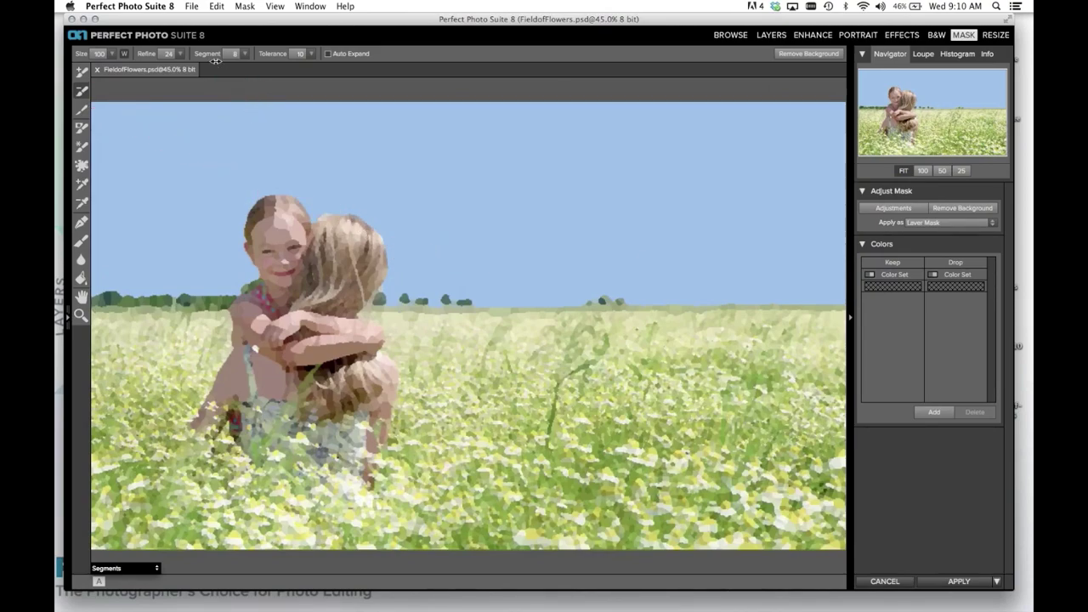
drag(206, 52, 217, 55)
drag(209, 54, 192, 56)
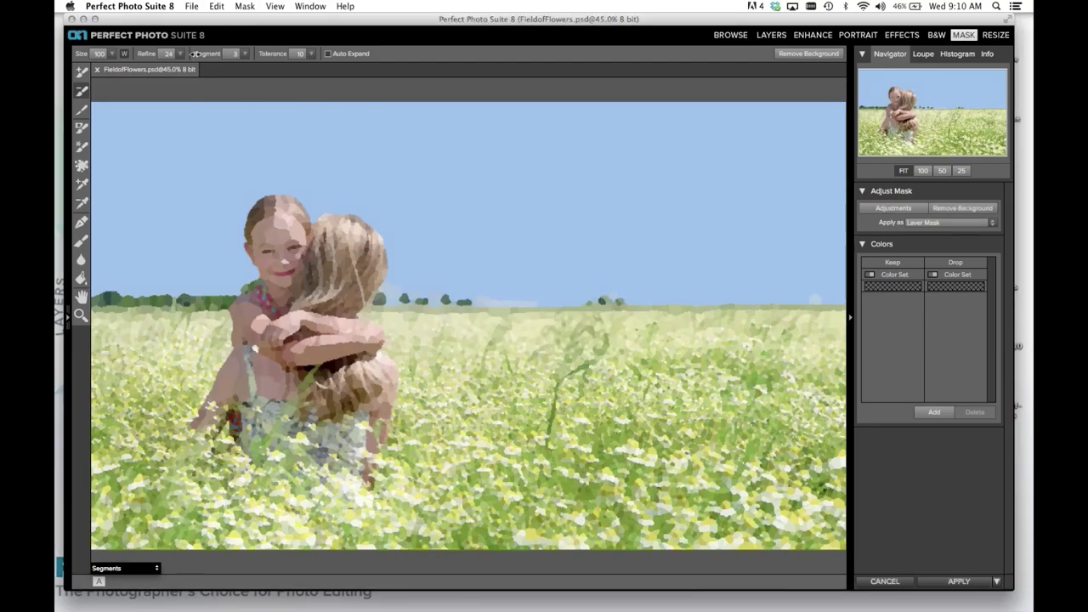
drag(211, 53, 207, 51)
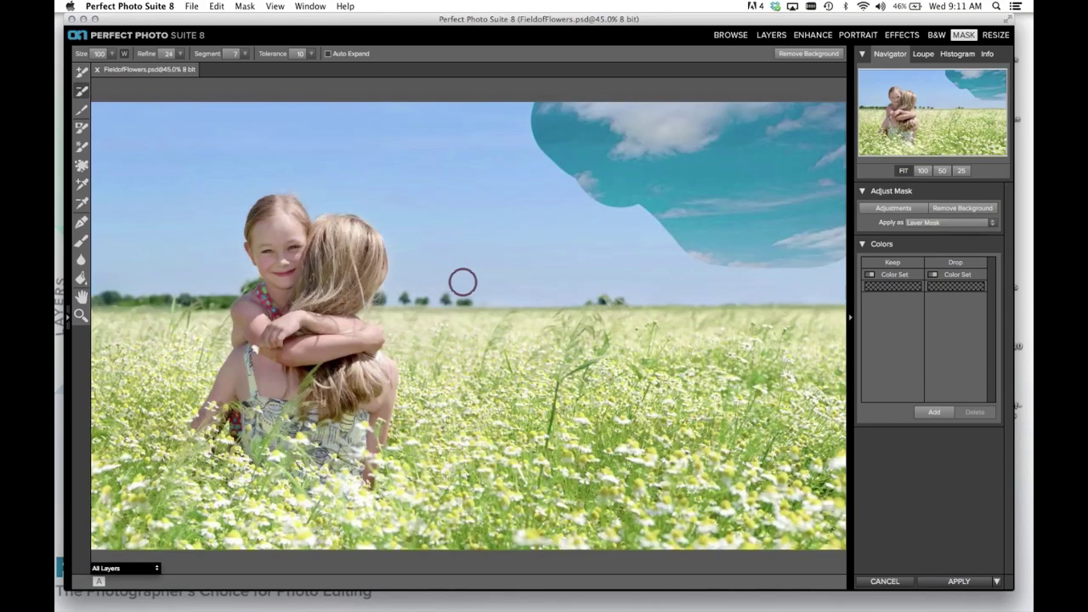
Step: Cycle the preview through the grayscale, dark, white, red overlay and before mask views back to all layers
key(v)
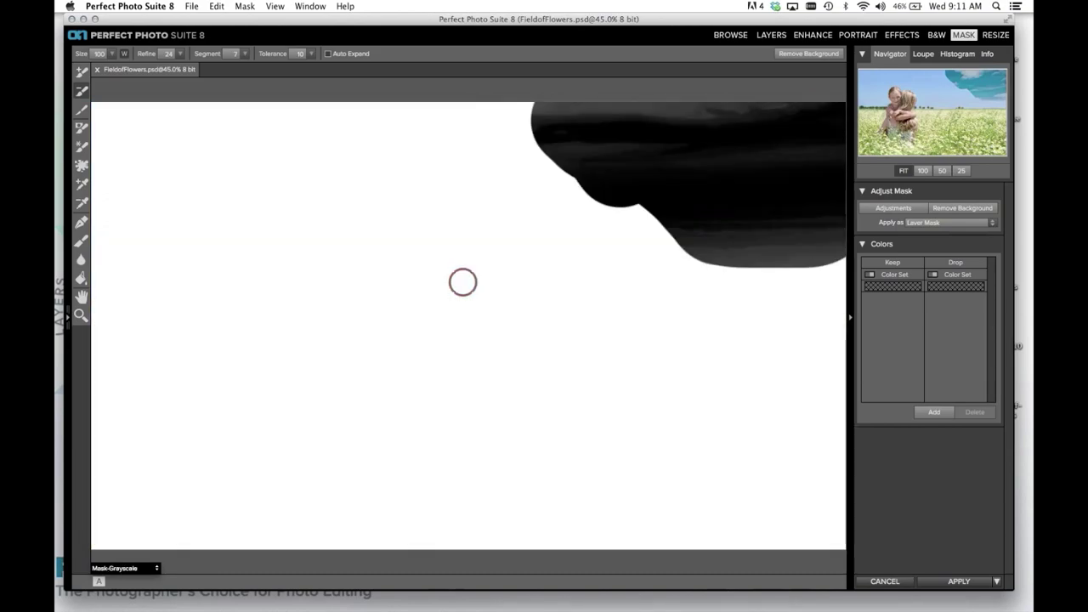
key(v)
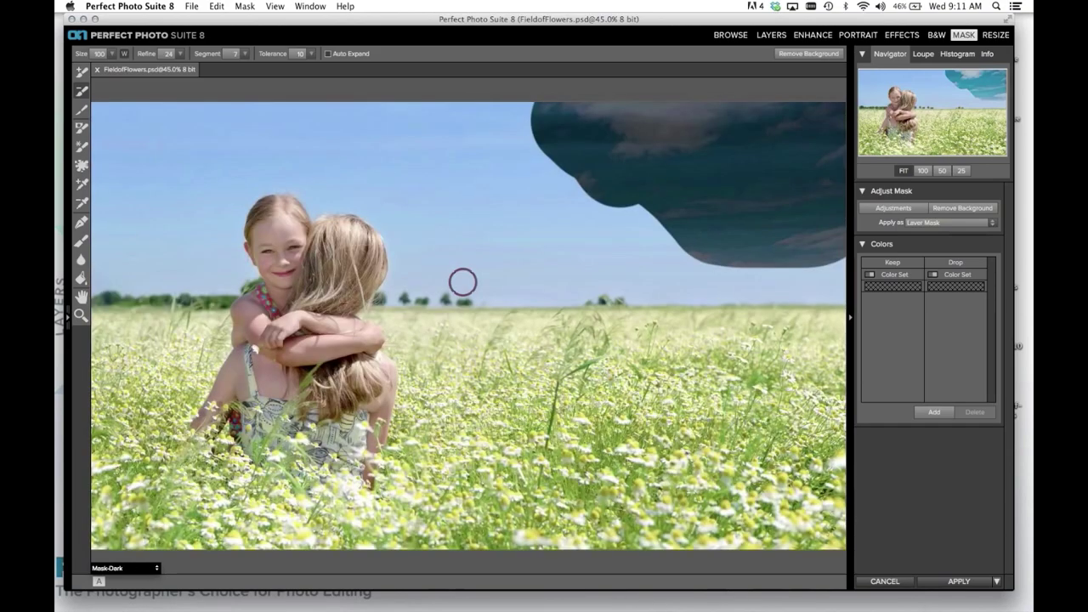
key(v)
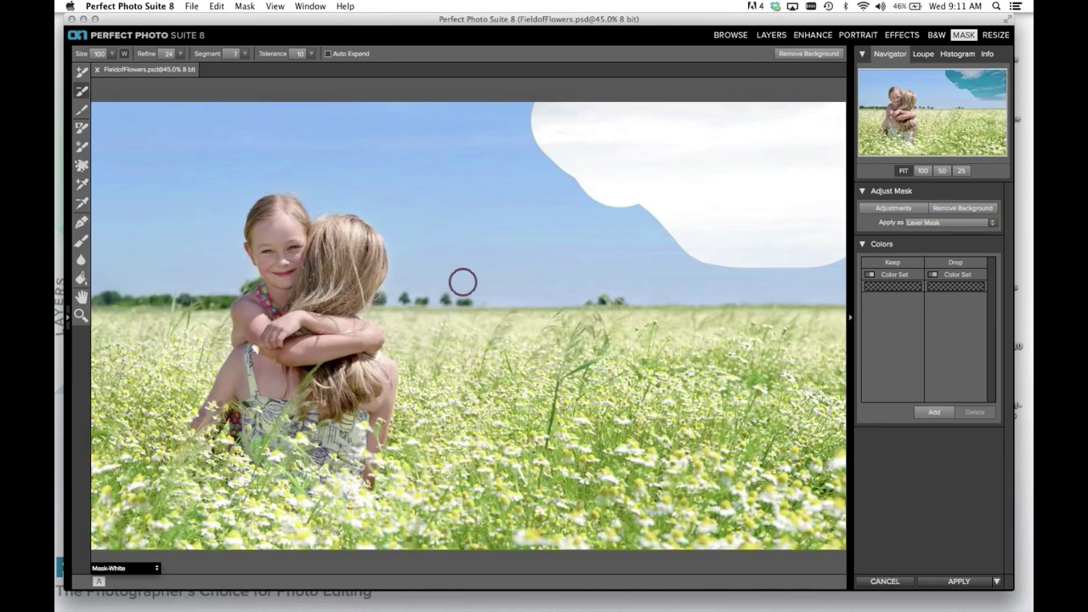
key(v)
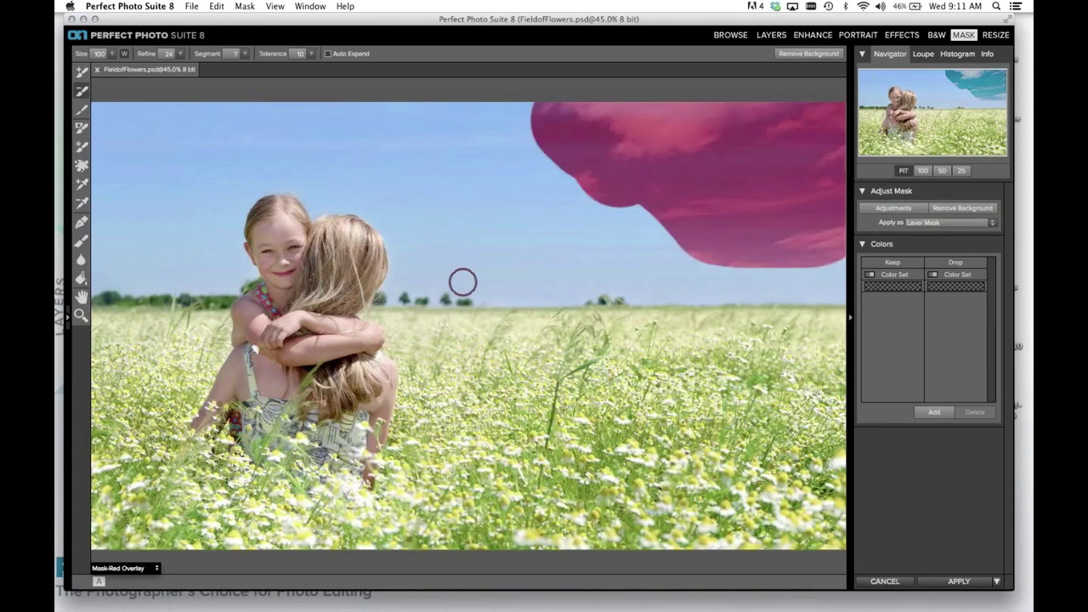
key(v)
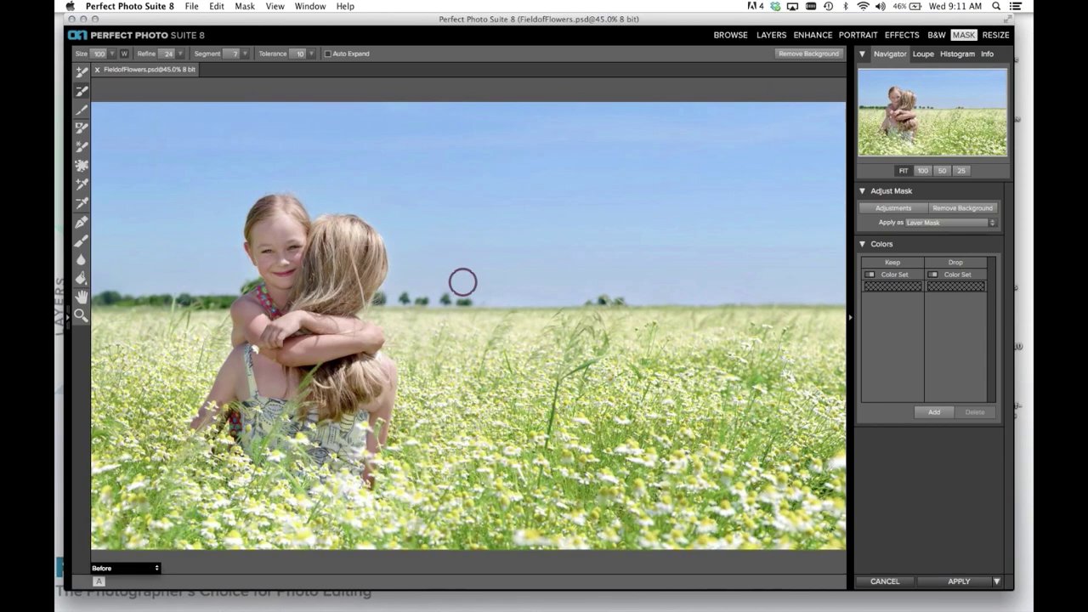
key(v)
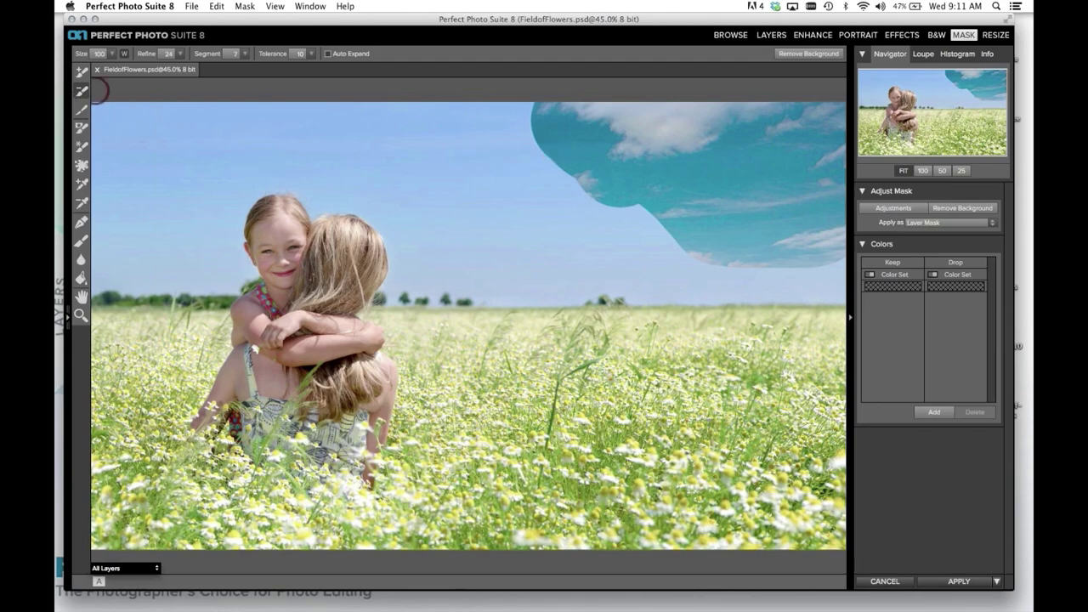
Step: Paint out all the remaining original sky down to the horizon and around the two heads
mouse_move(663, 226)
mouse_down()
mouse_move(565, 235)
mouse_move(251, 163)
mouse_move(213, 182)
mouse_move(168, 268)
mouse_up()
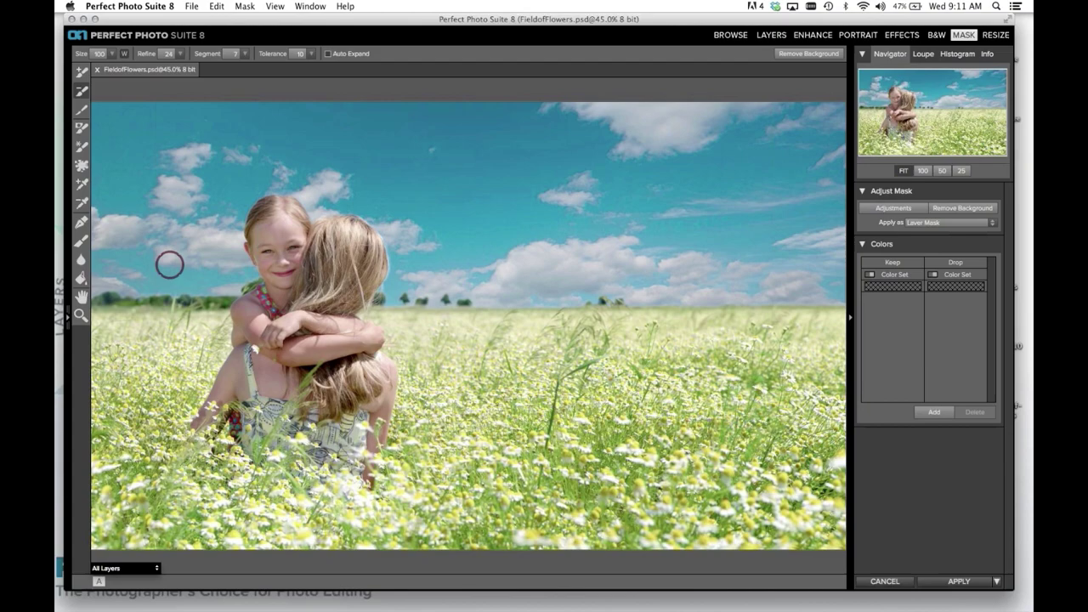
click(81, 317)
click(170, 287)
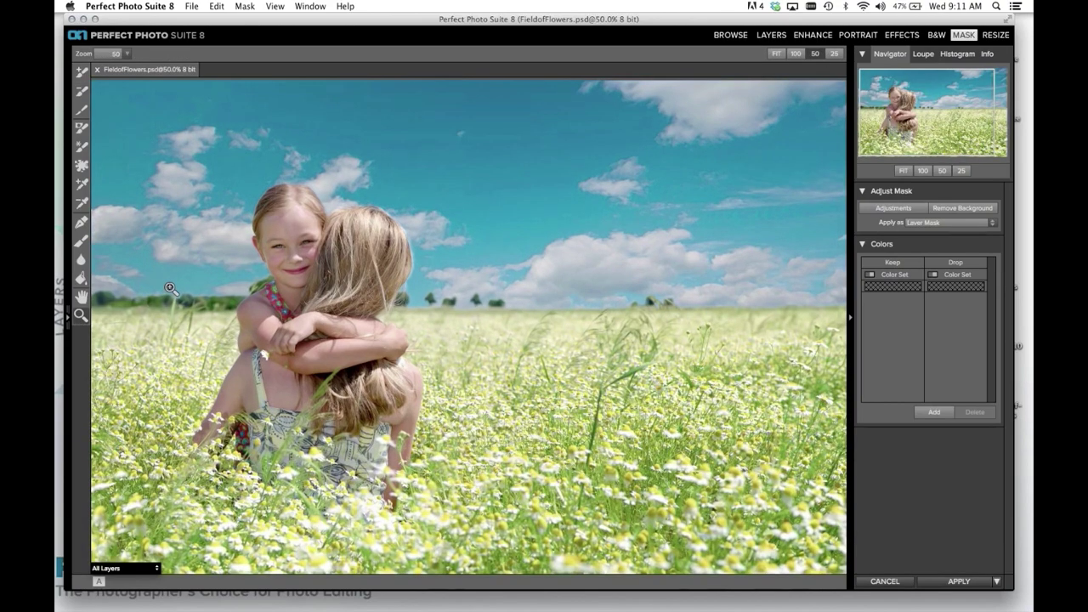
click(170, 287)
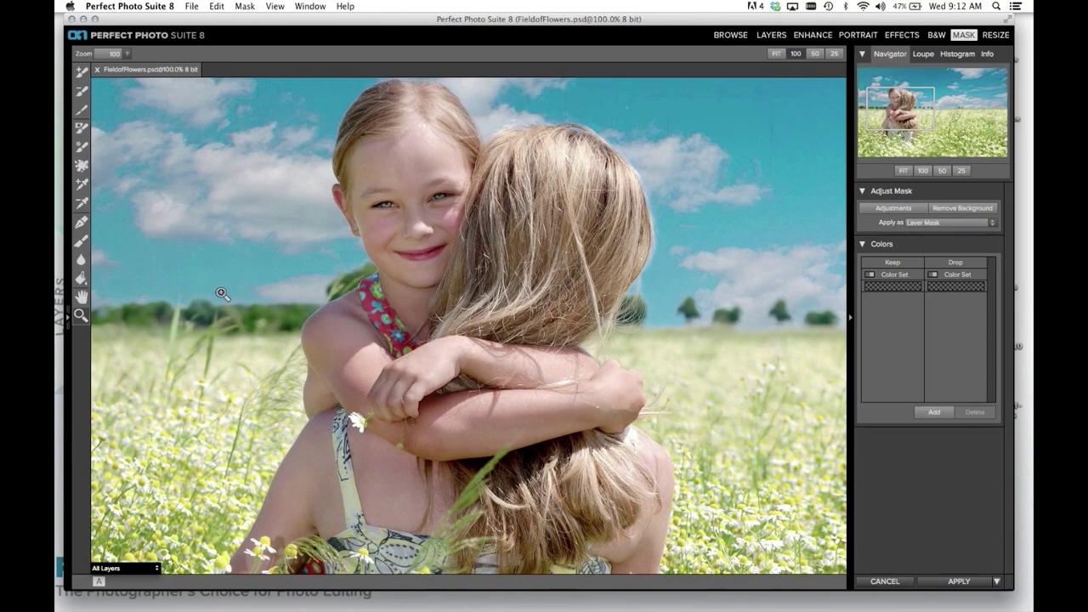
Step: Try chiselling the mask edge around the hair at size 150 and Amount 88, undo it, and set the Amount to 43
click(81, 240)
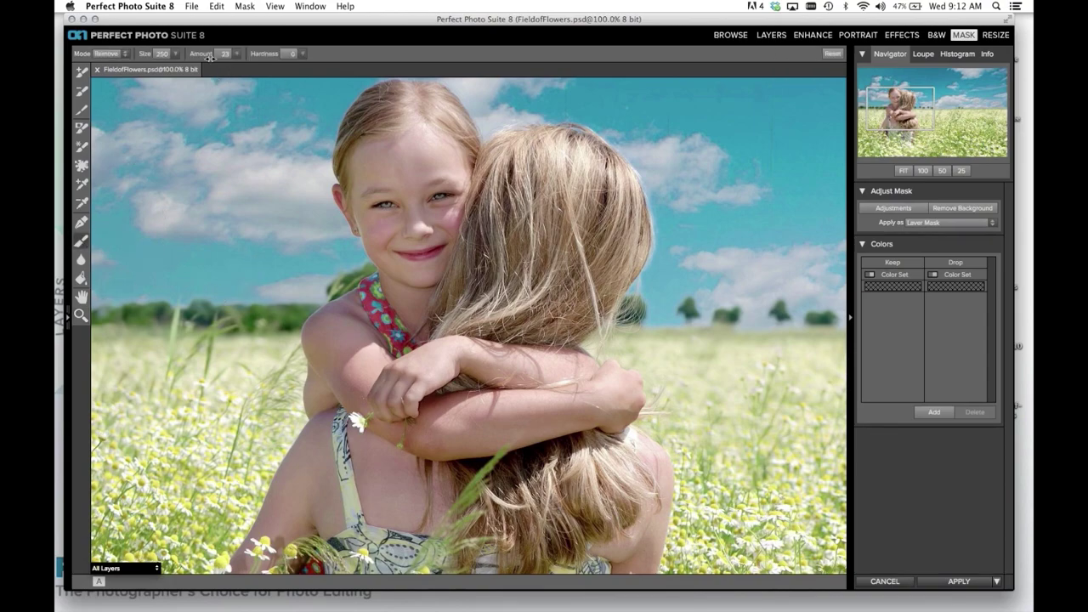
key(bracketleft)
key(bracketleft)
key(bracketleft)
key(bracketleft)
drag(197, 53, 225, 53)
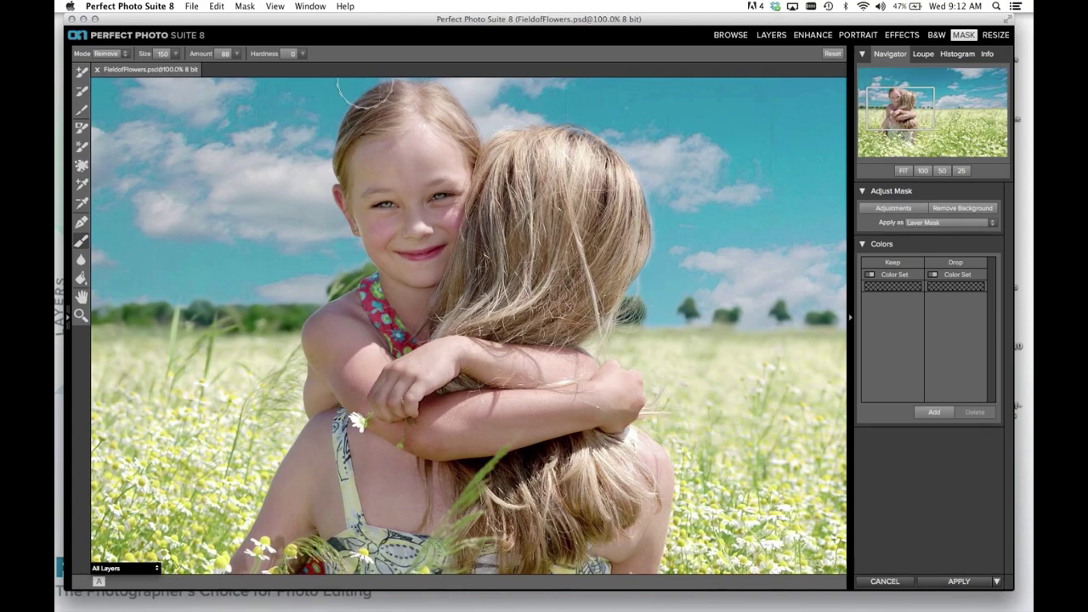
key(super+z)
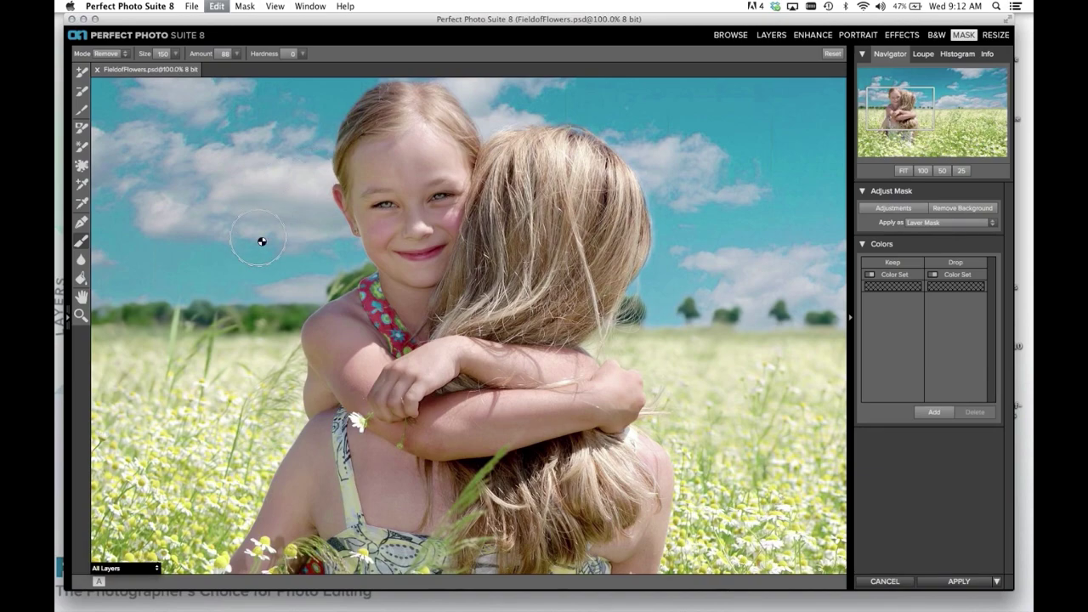
drag(202, 54, 185, 55)
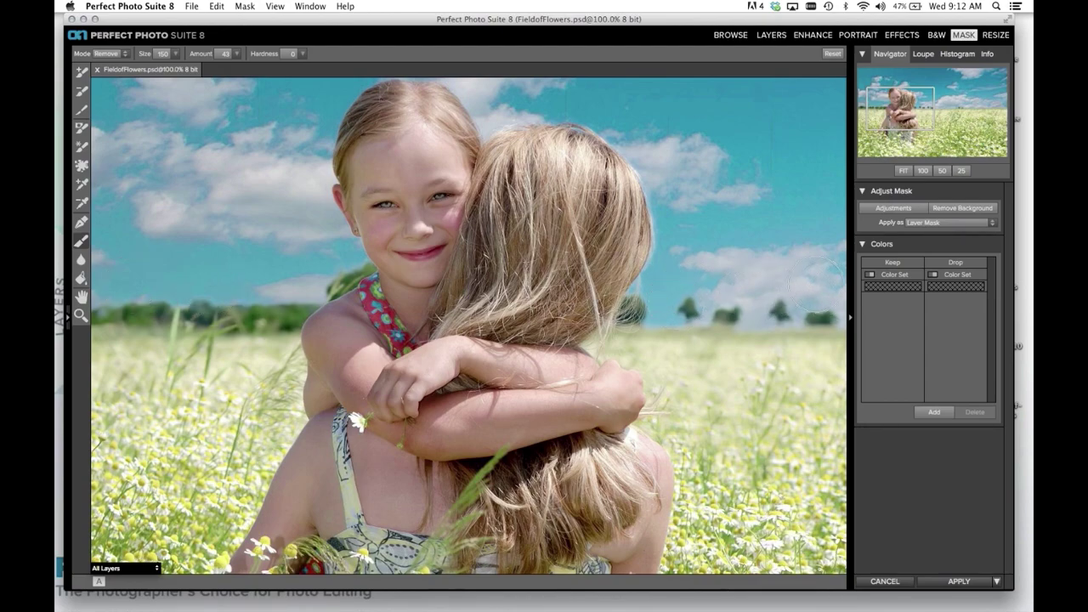
Step: Check the whole mask in the grayscale view and apply it as a layer mask
click(82, 296)
double_click(82, 295)
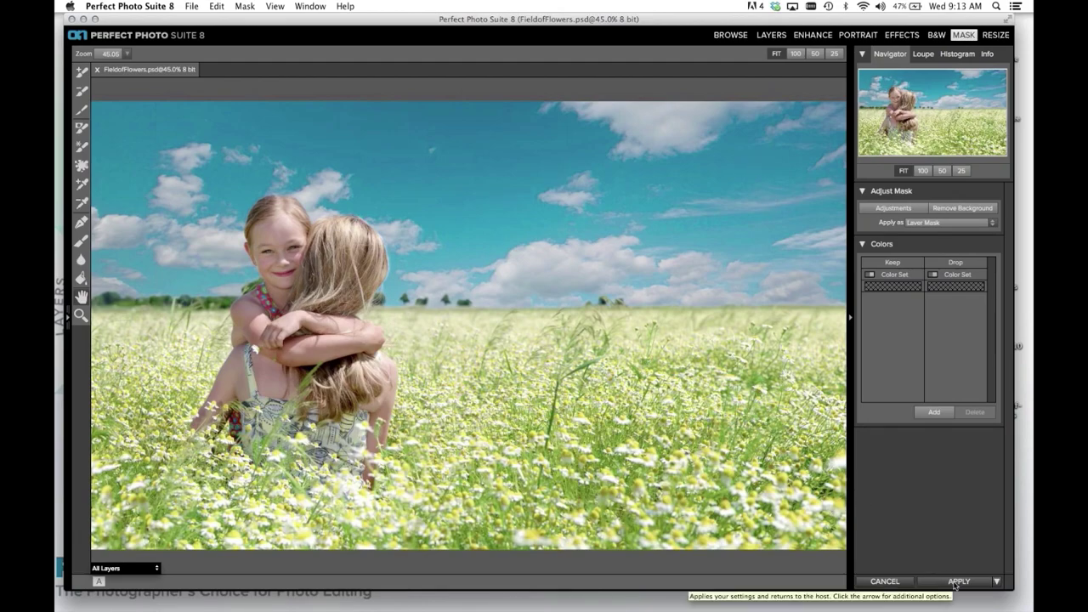
key(m)
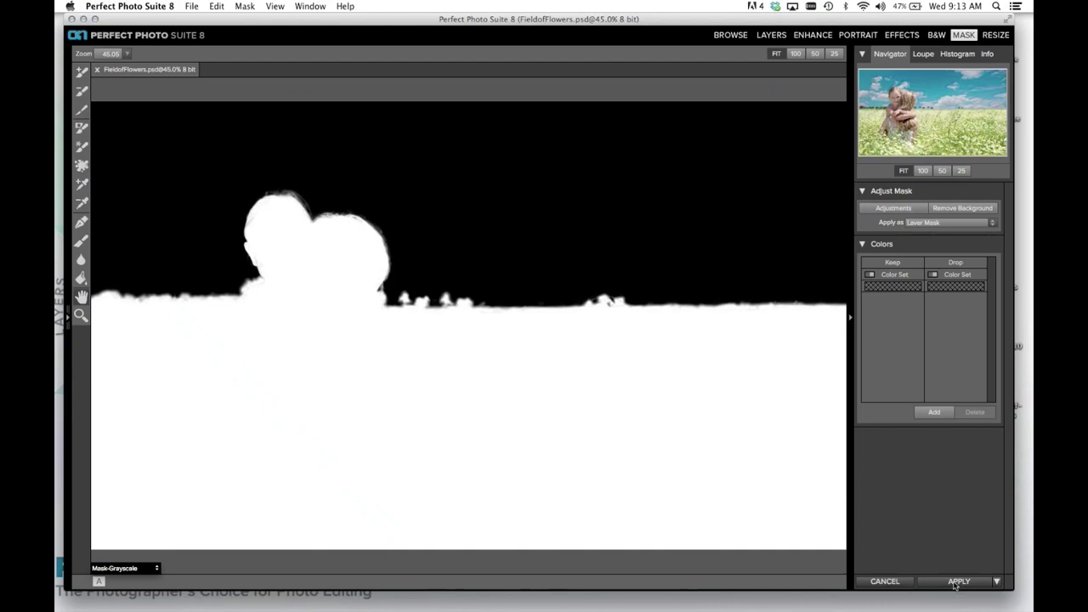
click(956, 583)
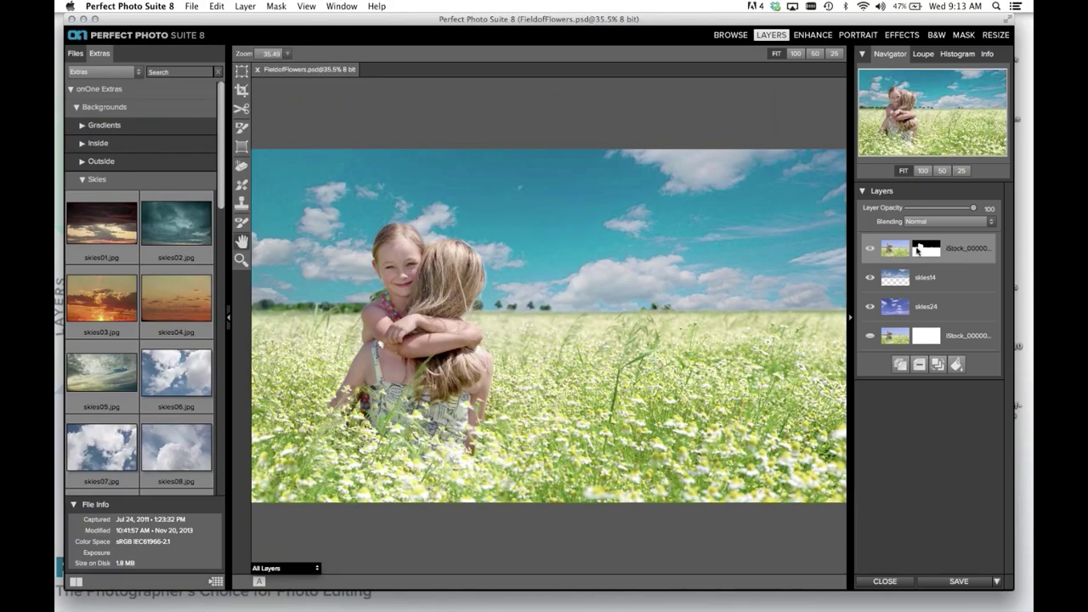
Step: Move the skies24 layer above skies14 and transform it upward so its lower clouds fill the sky, applying the change
click(947, 308)
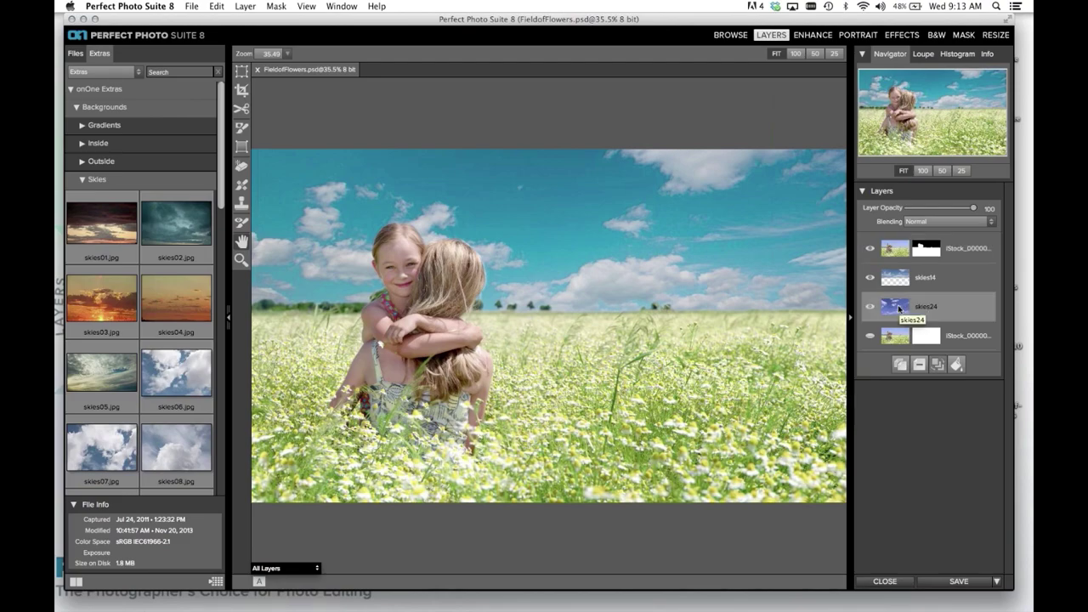
drag(909, 309, 914, 276)
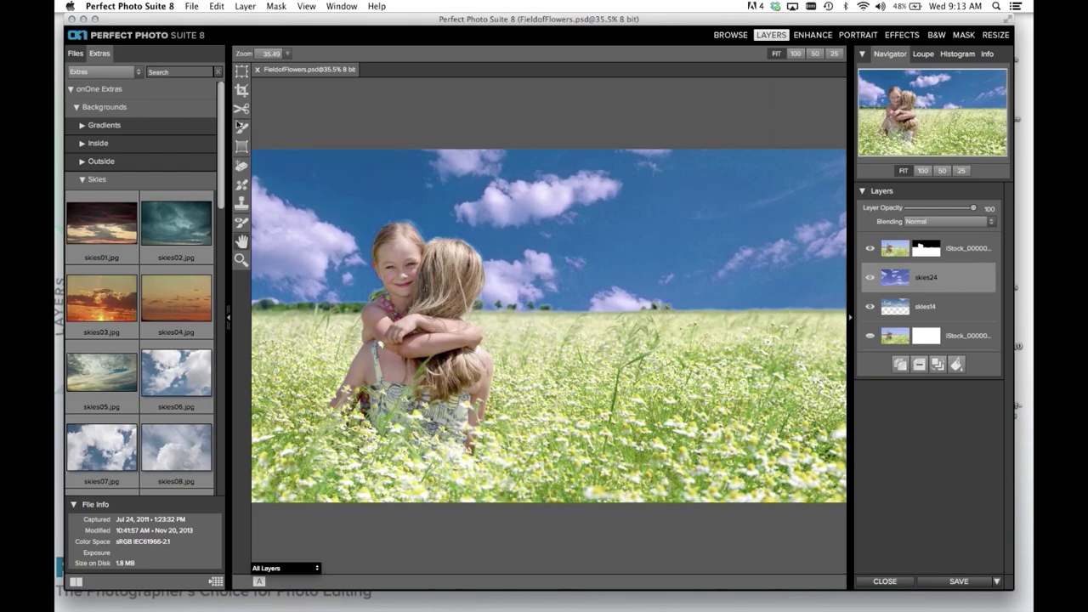
click(241, 72)
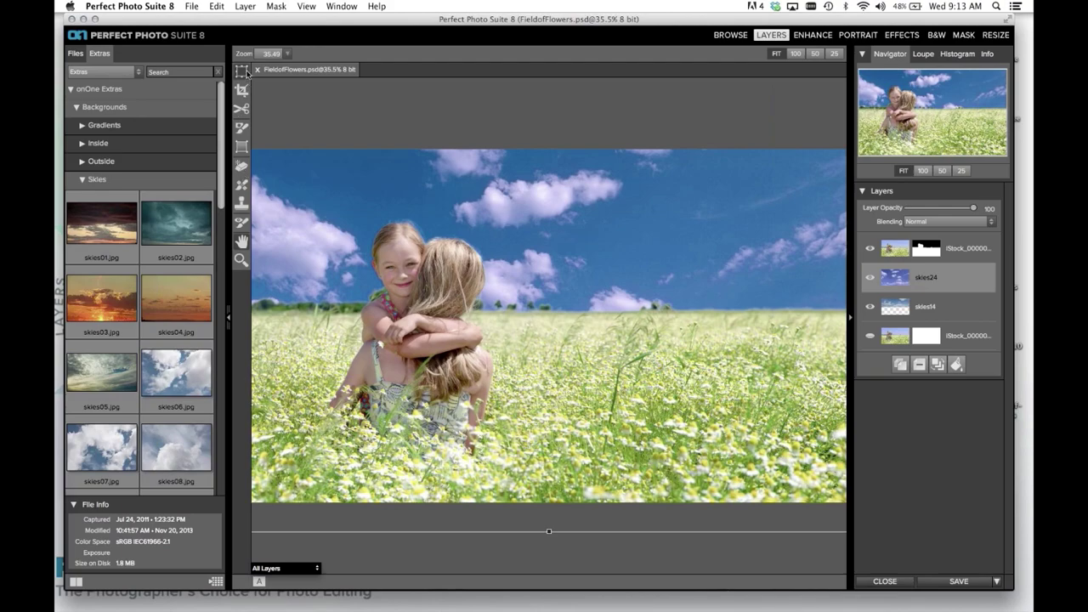
drag(601, 227, 629, 18)
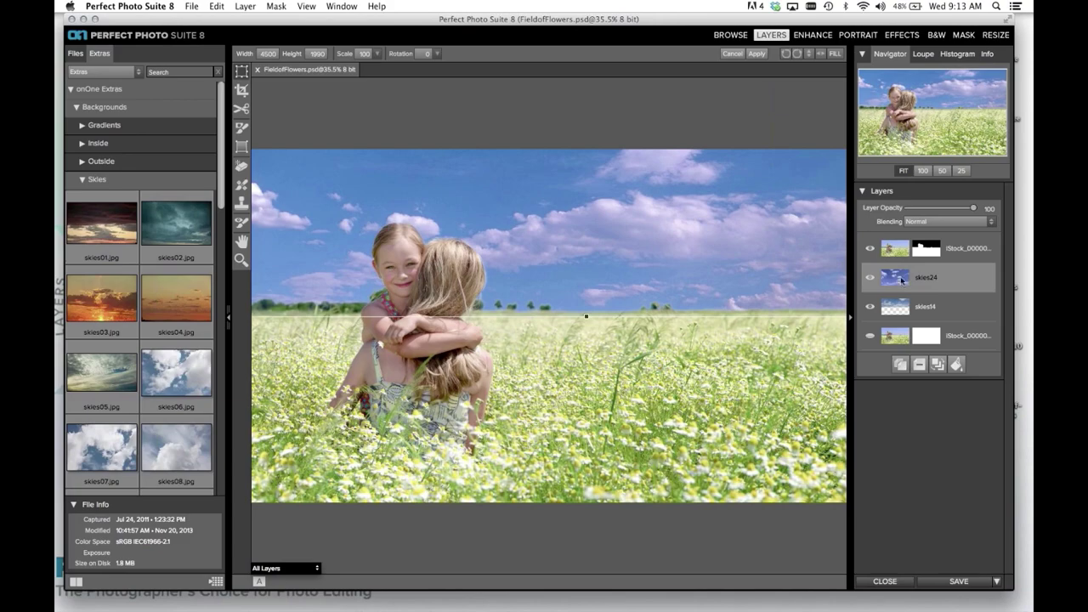
click(944, 306)
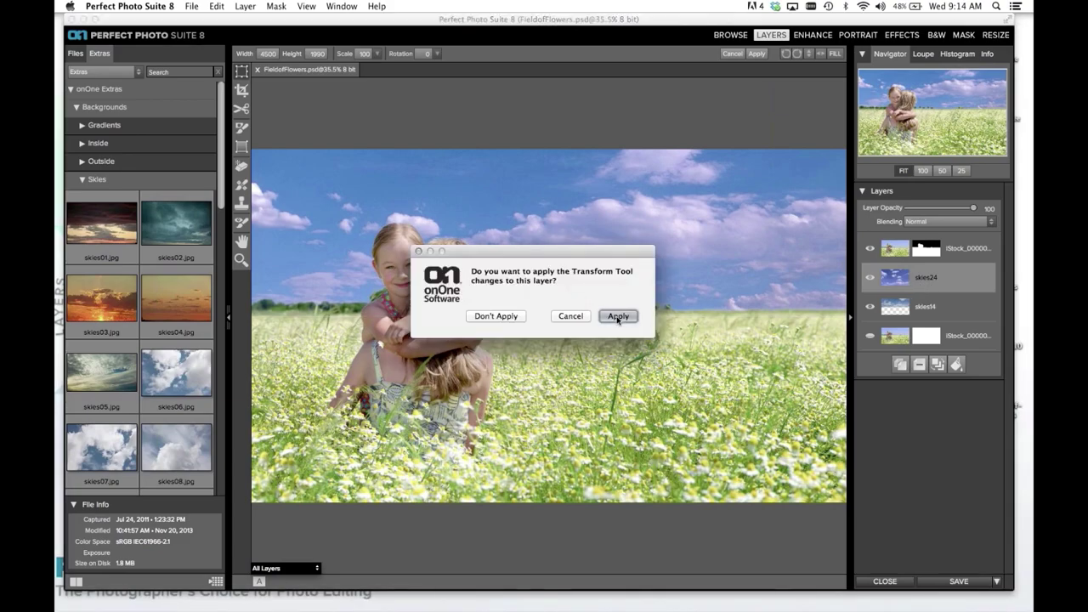
click(618, 316)
Step: Move the skies14 layer back above skies24 and toggle its visibility to compare the two skies
click(971, 297)
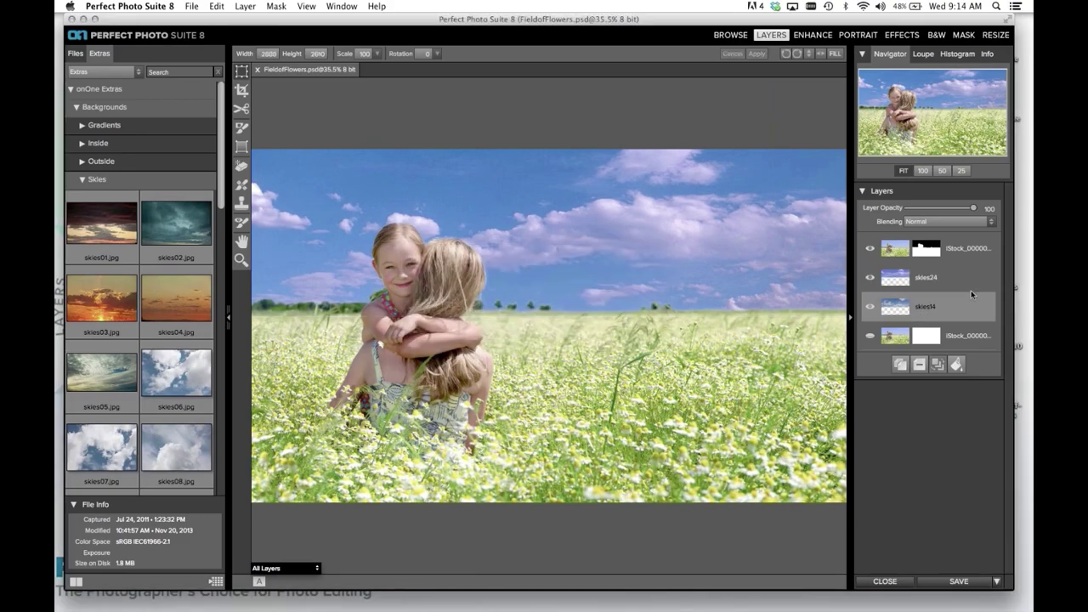
drag(946, 316, 908, 284)
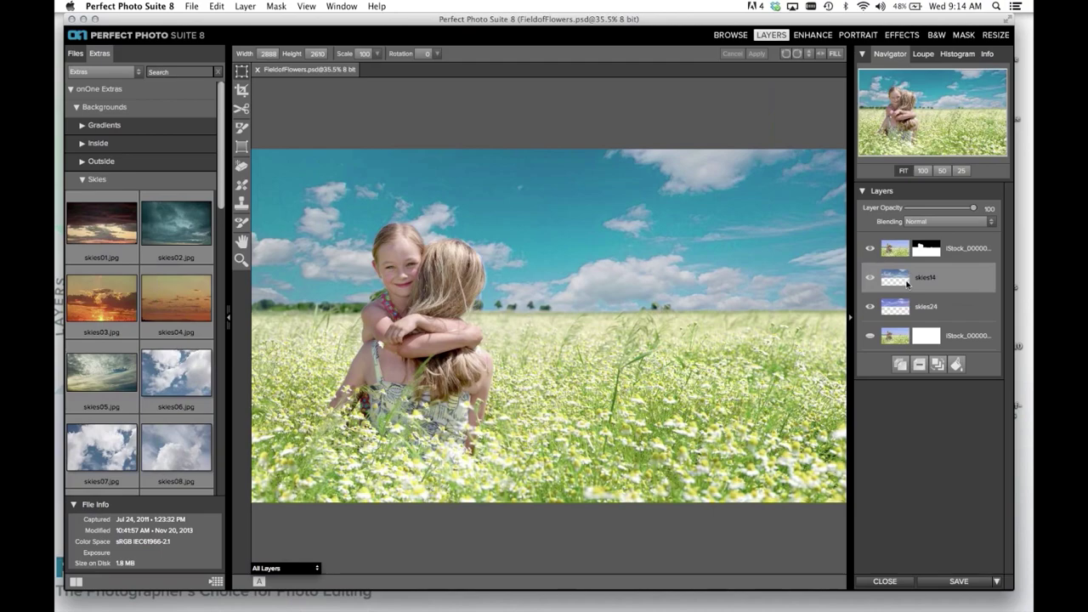
click(870, 278)
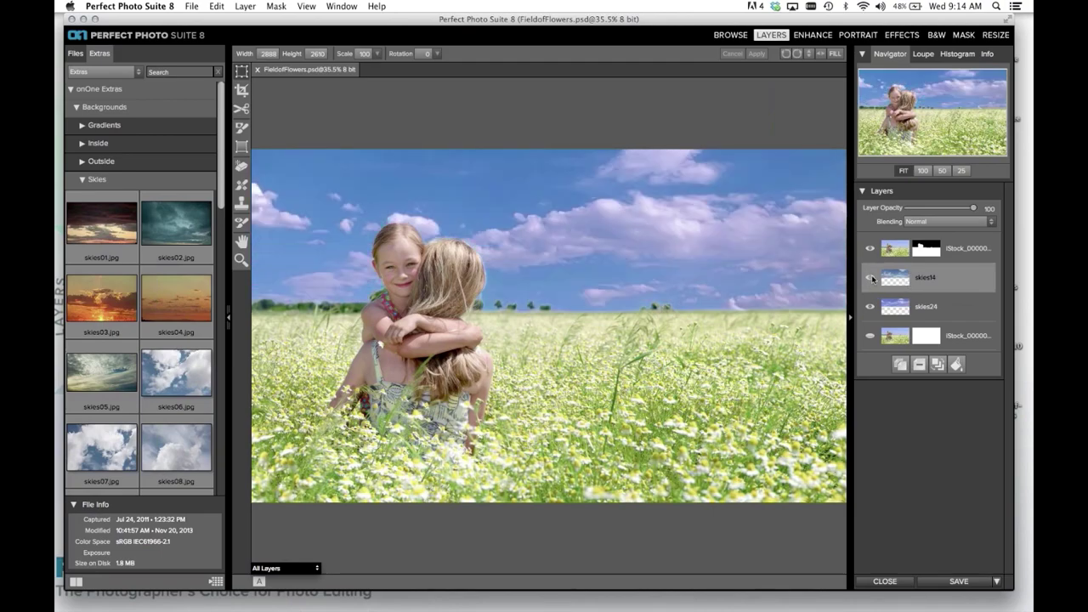
click(871, 278)
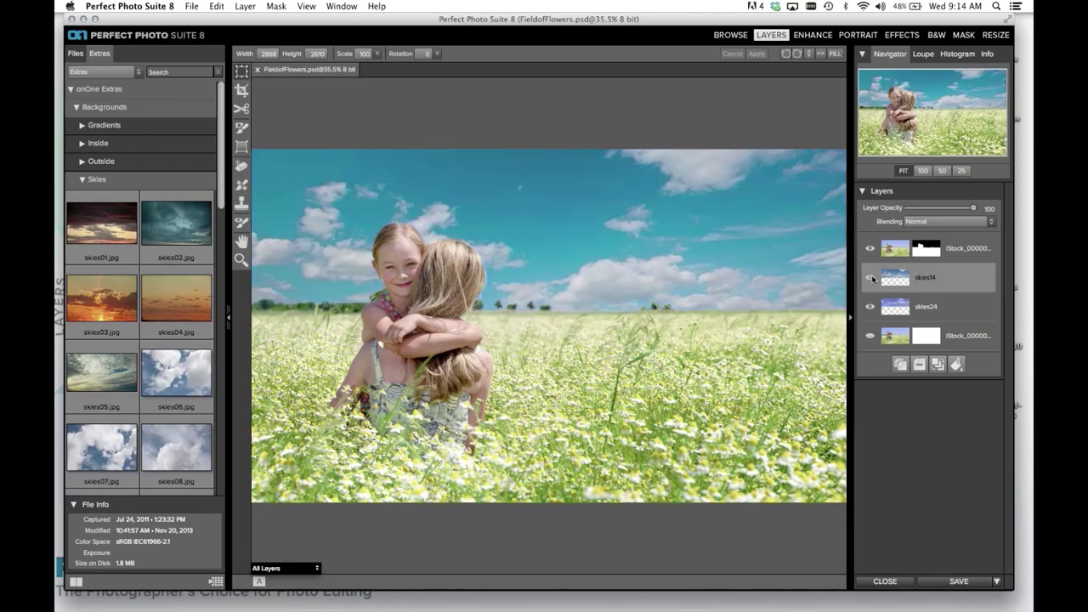
click(870, 278)
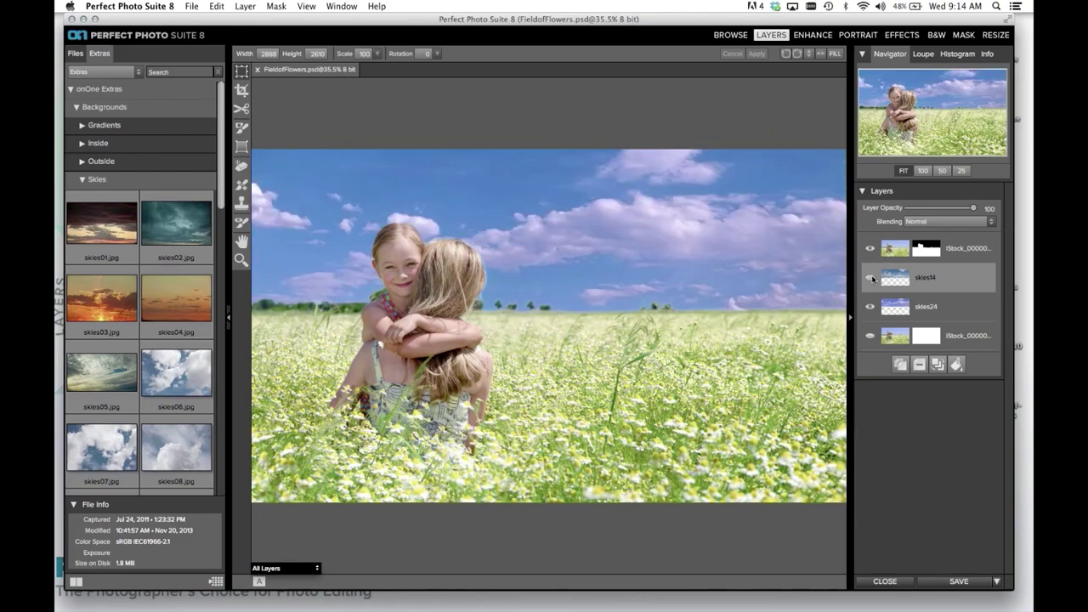
click(871, 278)
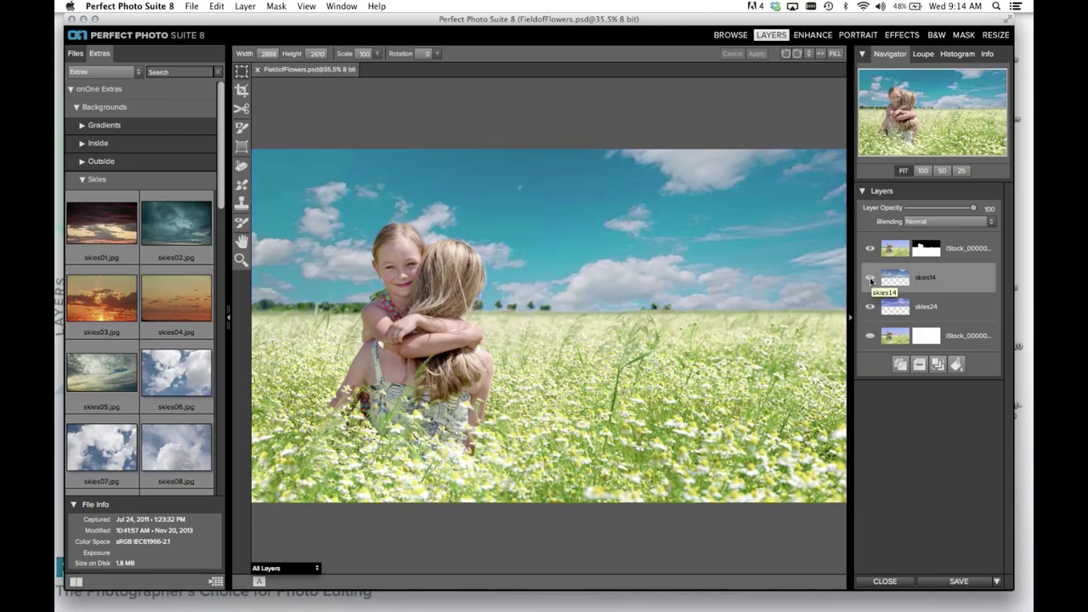
click(870, 279)
click(870, 279)
Step: Close FieldofFlowers.psd without saving the changes and close the empty window
click(881, 582)
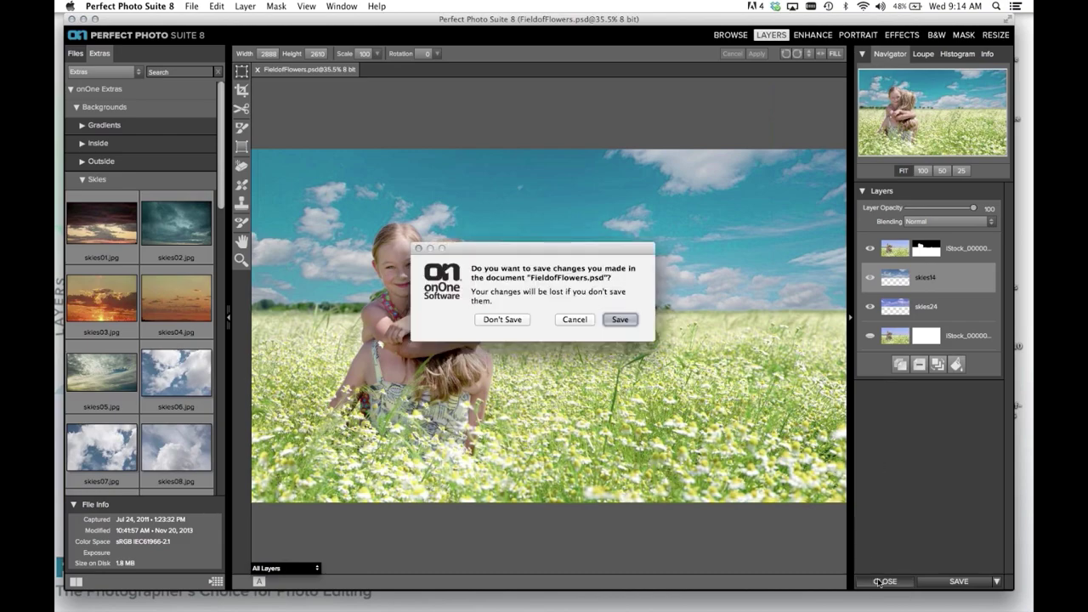
click(508, 322)
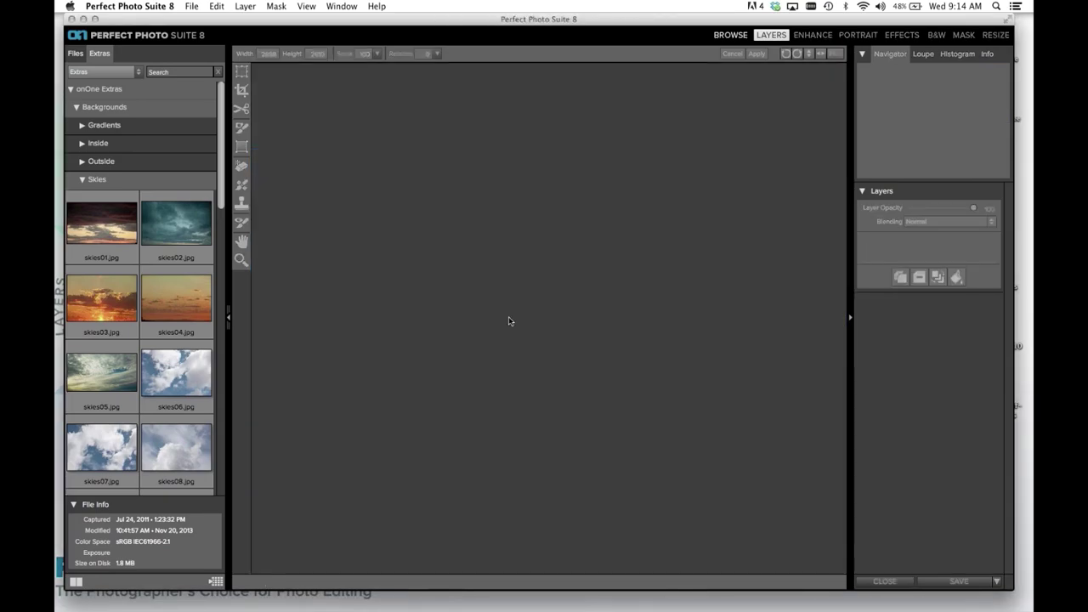
click(72, 19)
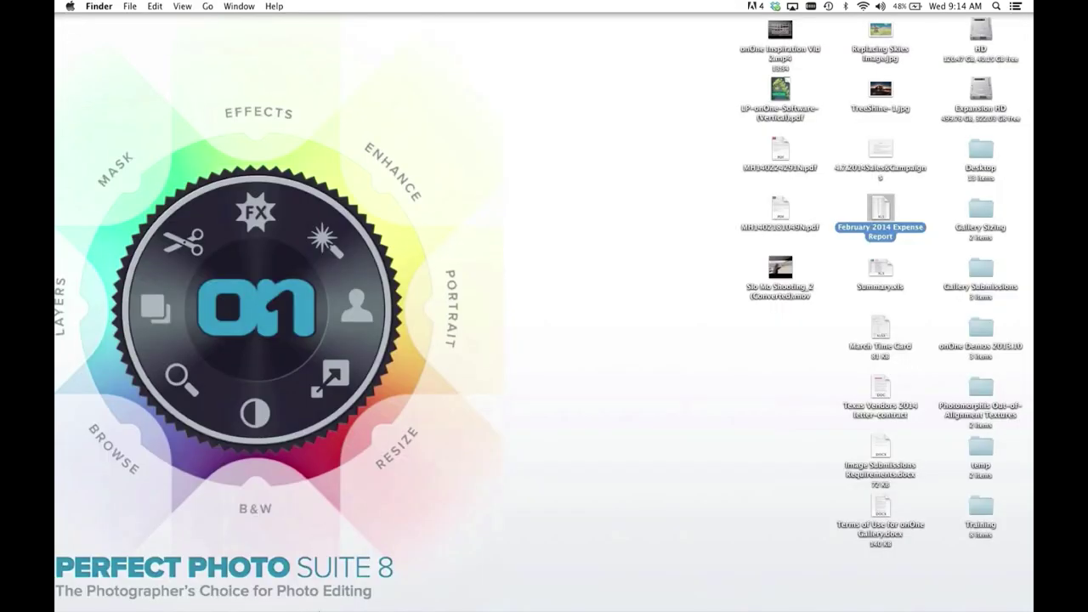
Step: Switch to Lightroom and open smith rock and crooked river-2.psd in Perfect Photo Suite 8 through the plug-in extras
mouse_move(287, 593)
click(238, 591)
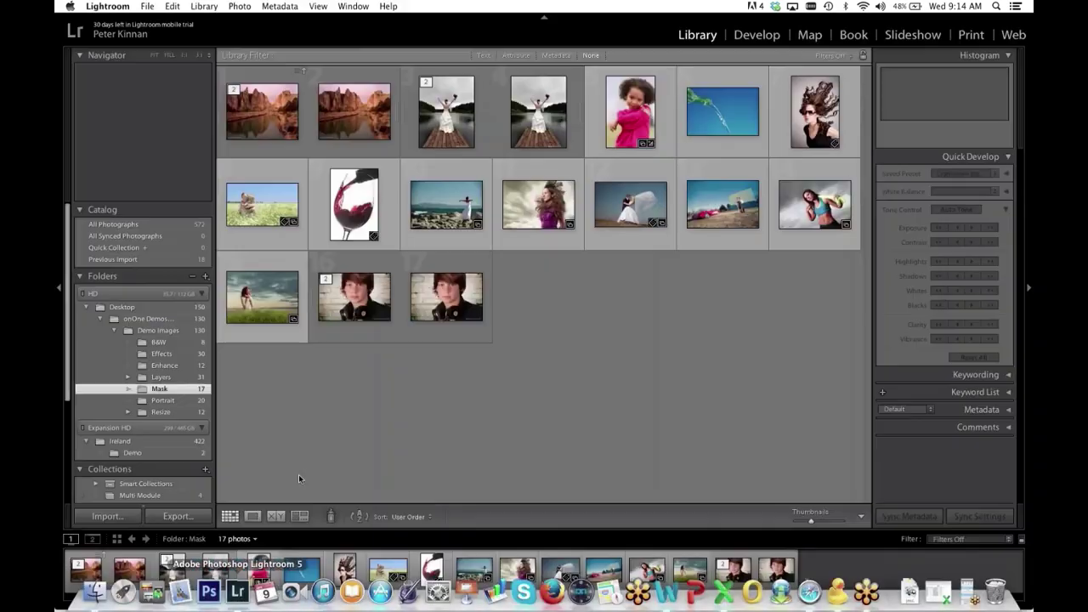
click(365, 124)
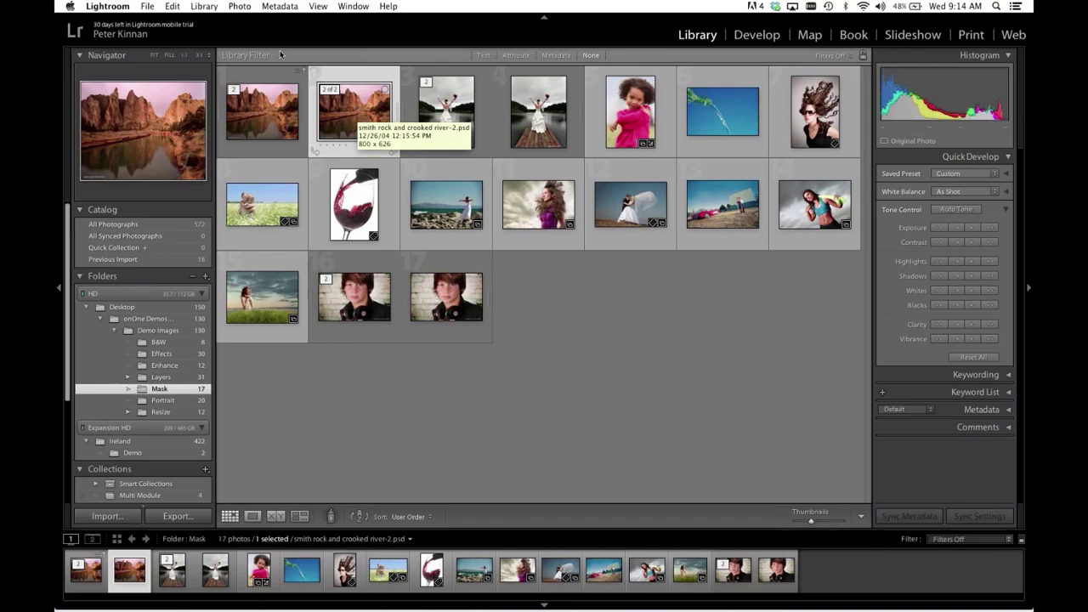
click(147, 6)
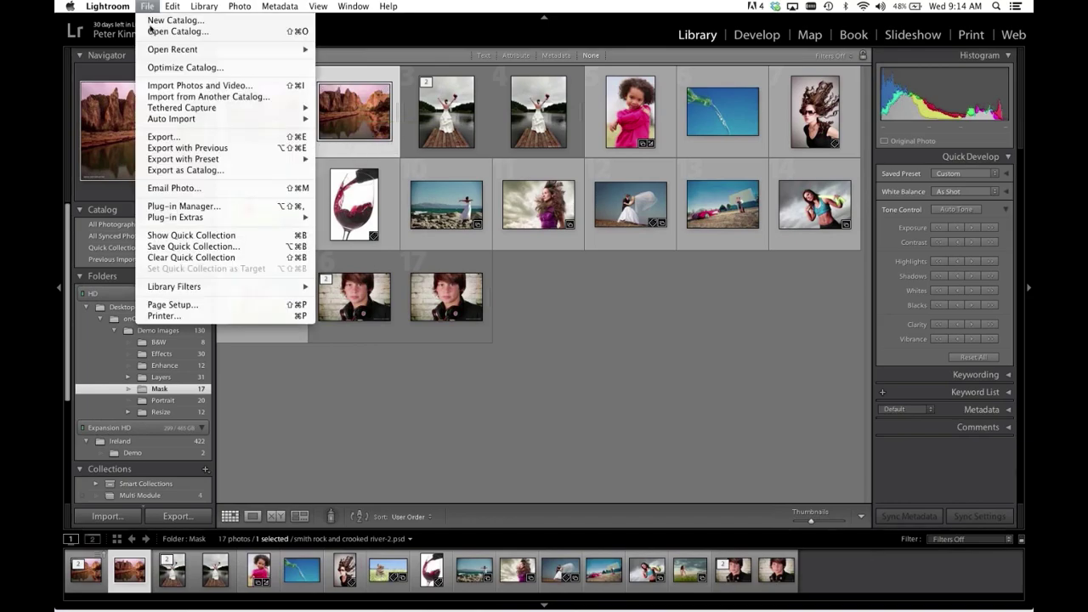
mouse_move(187, 220)
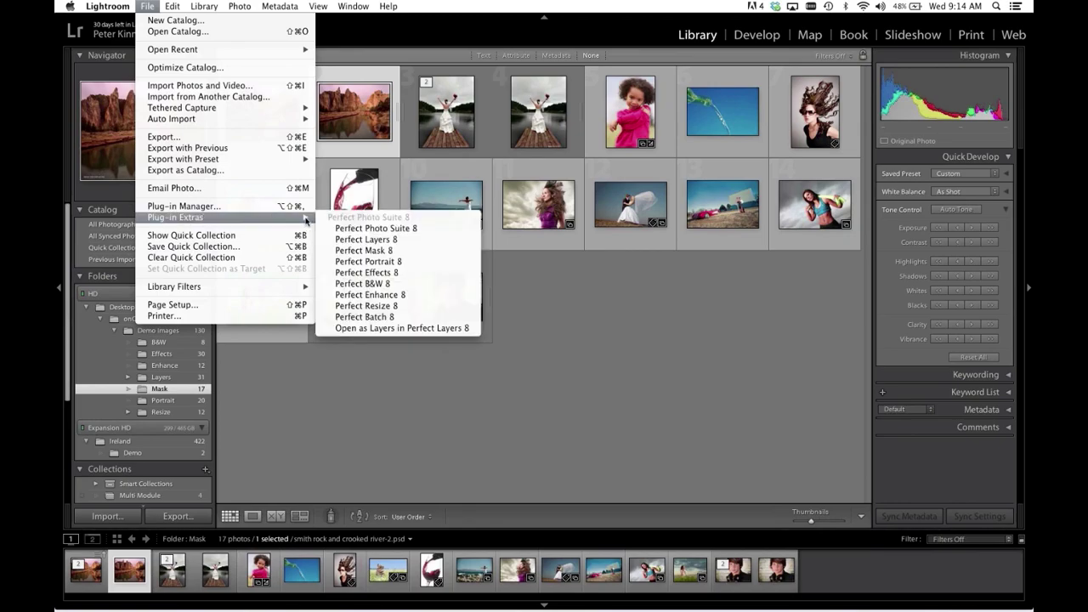
click(377, 229)
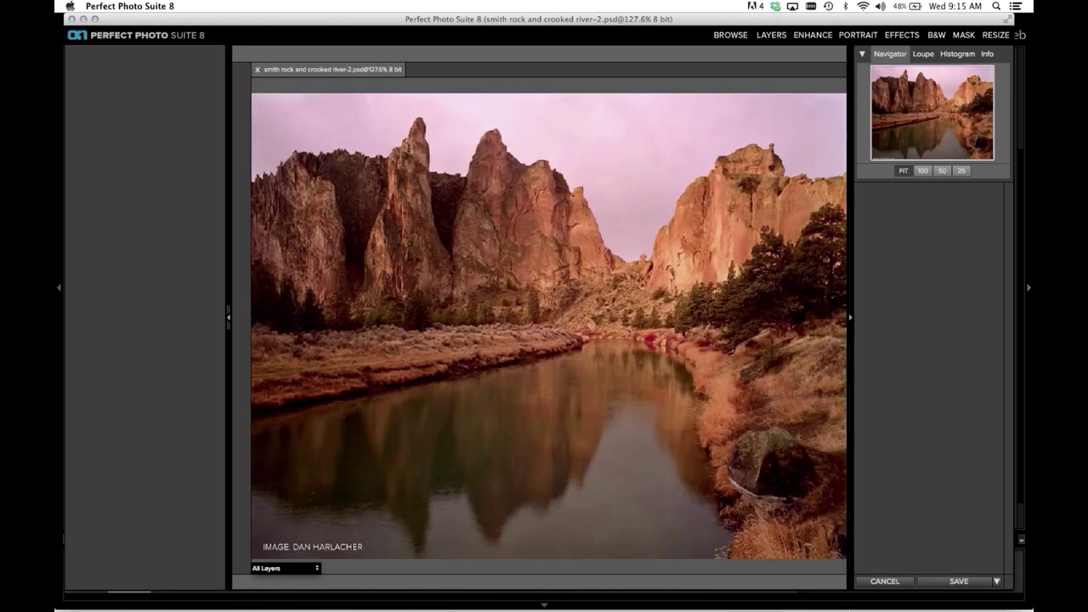
Step: Close smith rock and crooked river-2.psd and the empty window, and select smith rock and crooked river.psd in Lightroom
mouse_move(969, 595)
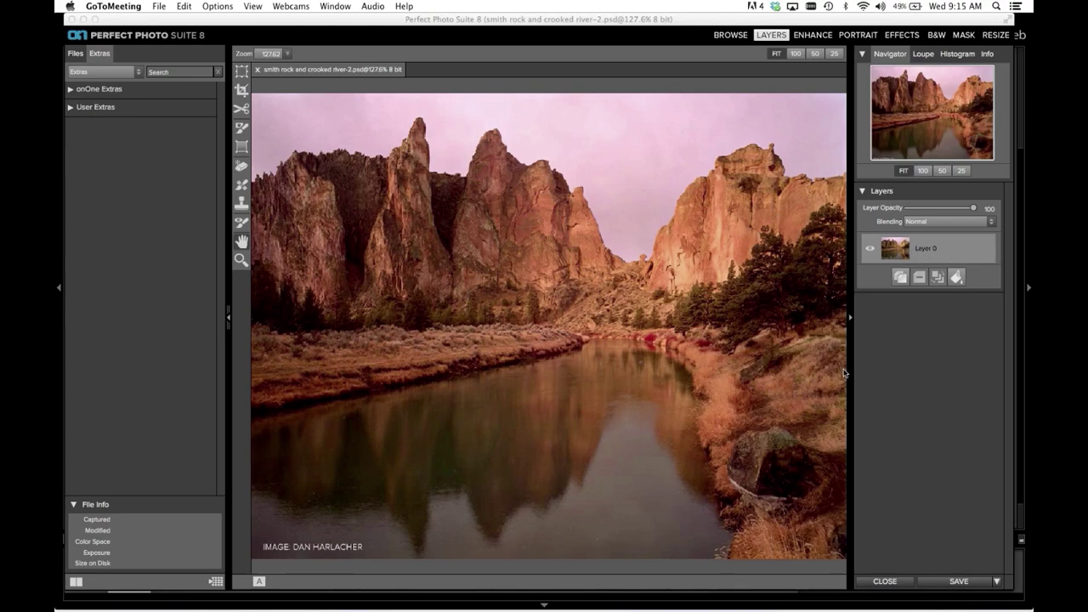
click(885, 581)
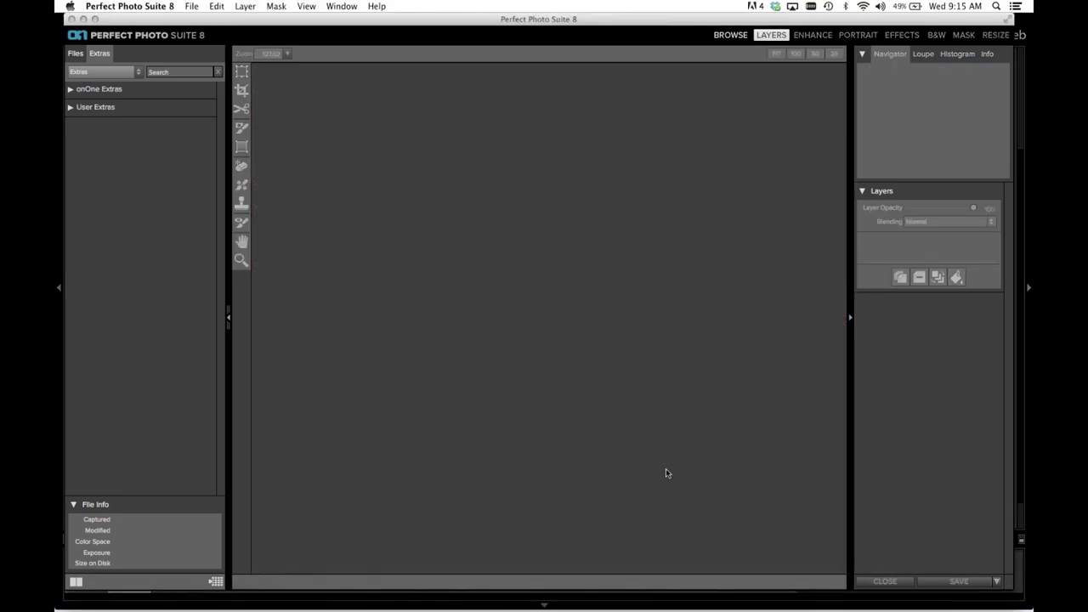
click(68, 19)
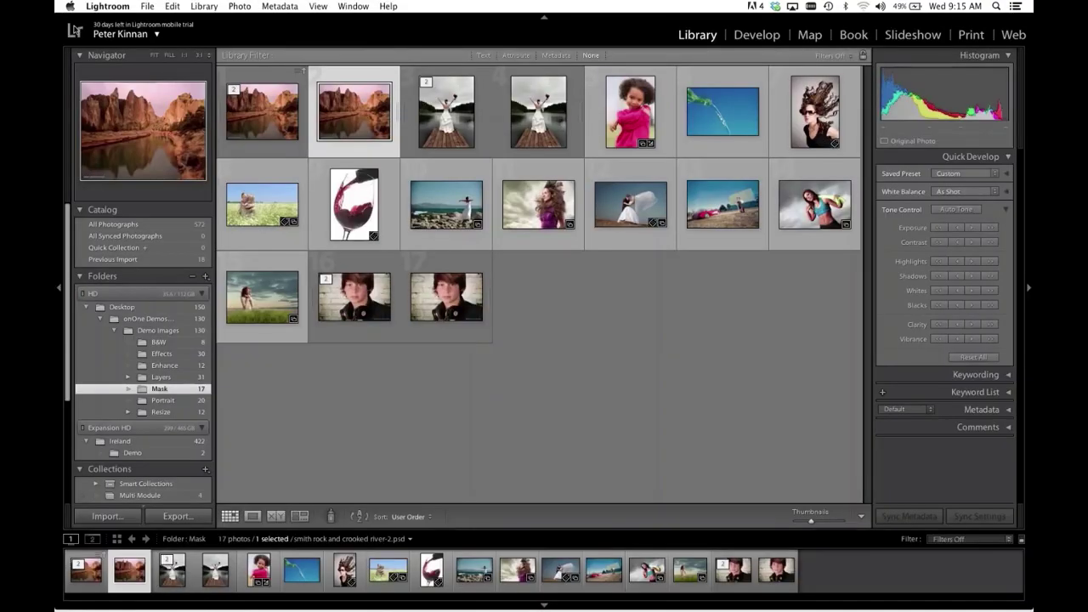
click(271, 115)
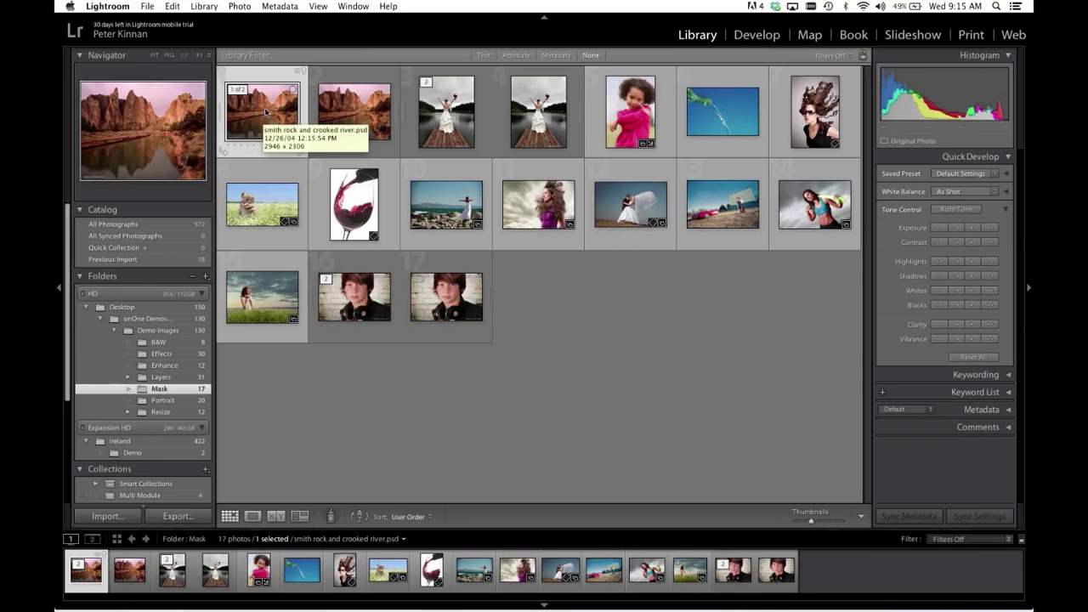
click(147, 6)
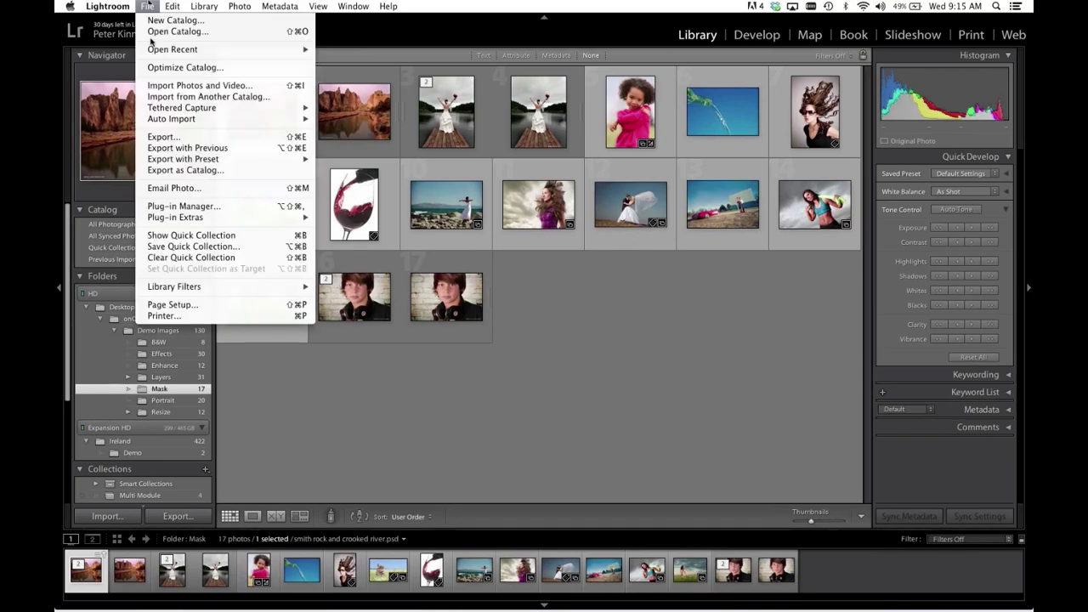
click(183, 206)
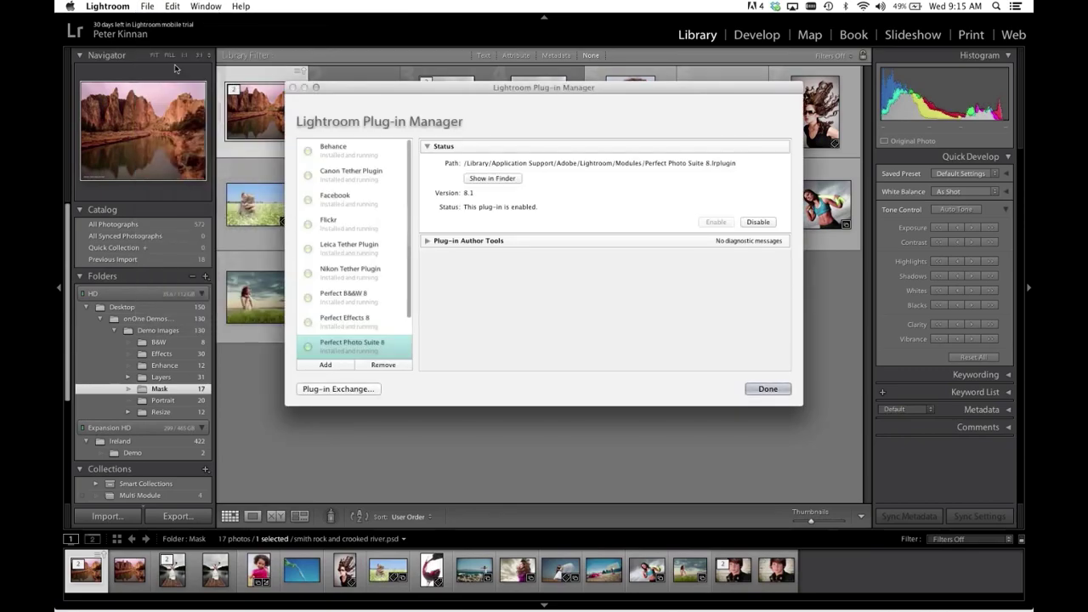
click(762, 390)
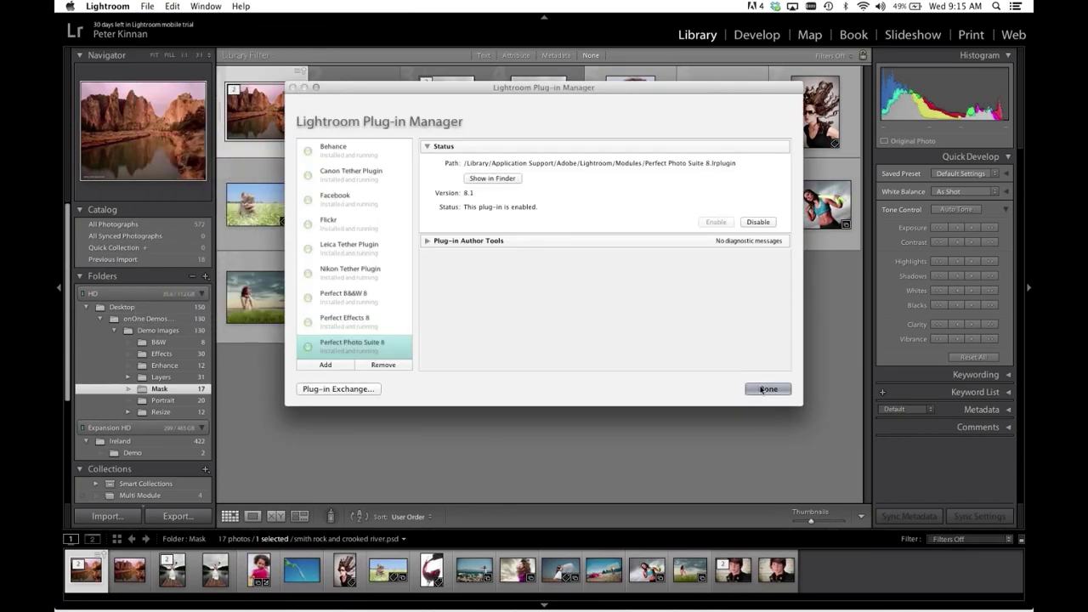
Step: Open smith rock and crooked river.psd in Perfect Photo Suite 8 through Lightroom's plug-in extras
click(147, 6)
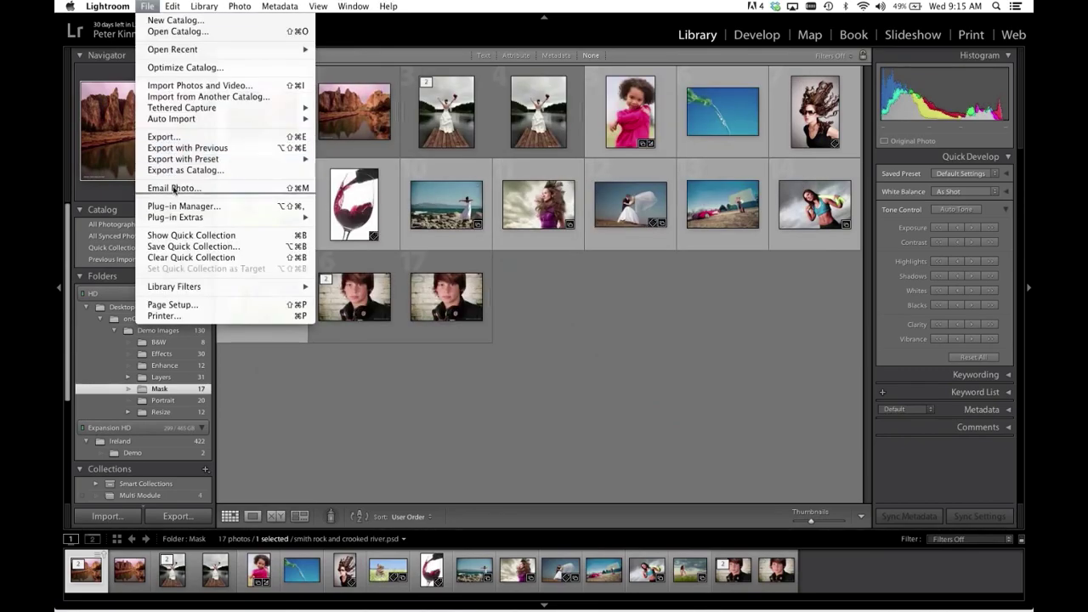
mouse_move(253, 219)
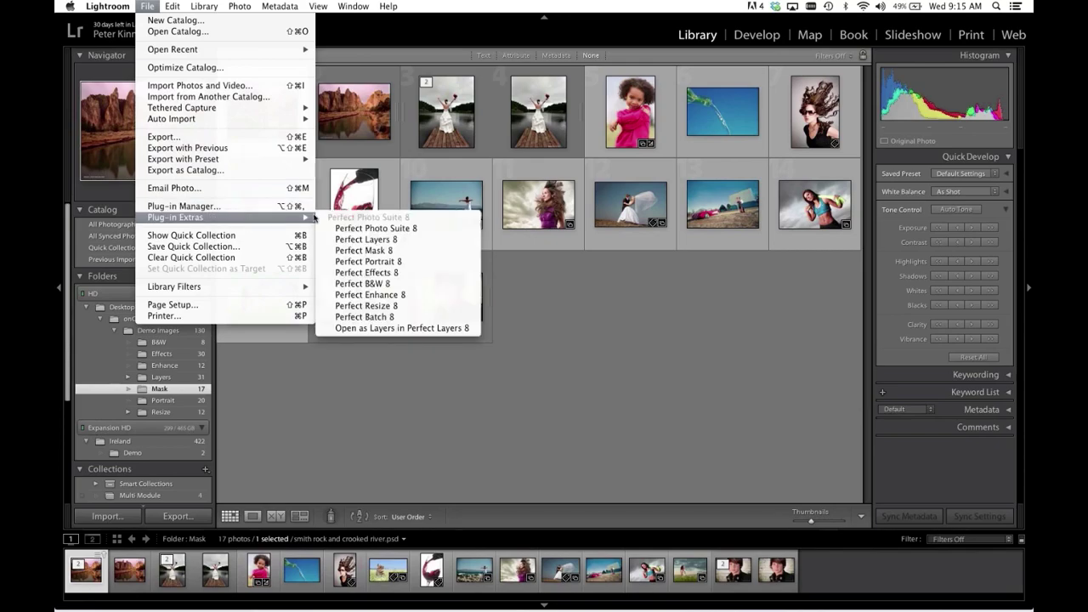
click(374, 228)
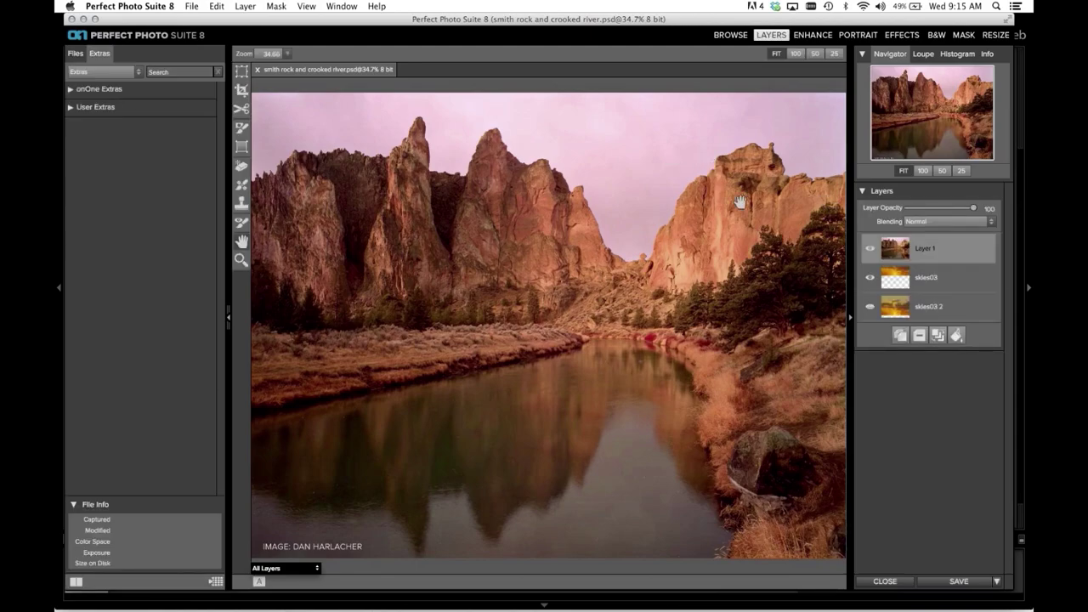
Step: Hide Layer 1 to view the skies03 layer beneath, show it again, and open Layer 1 in the Mask module
click(869, 248)
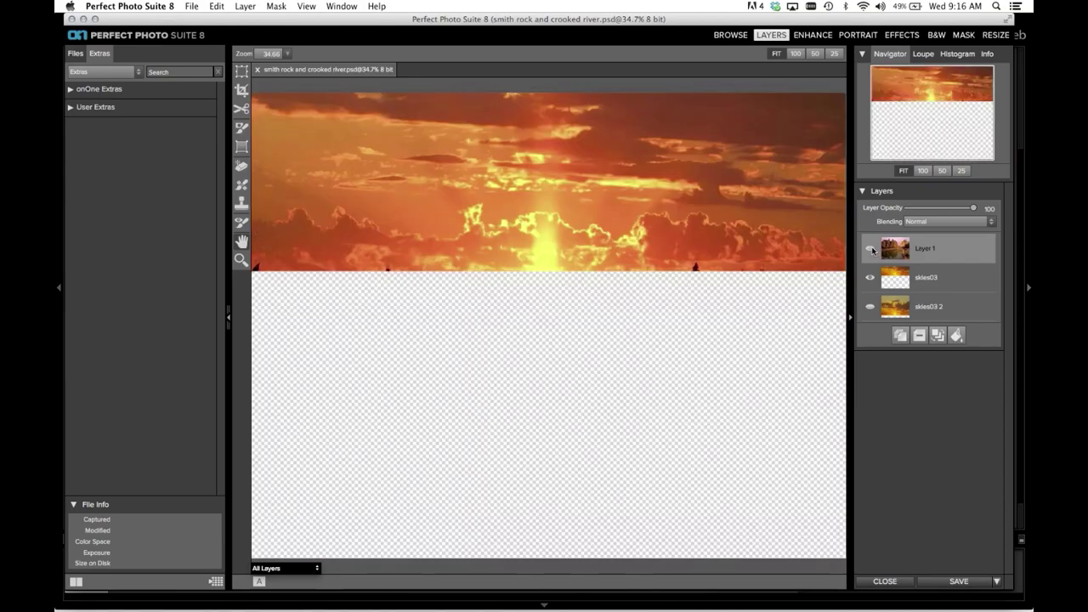
click(870, 248)
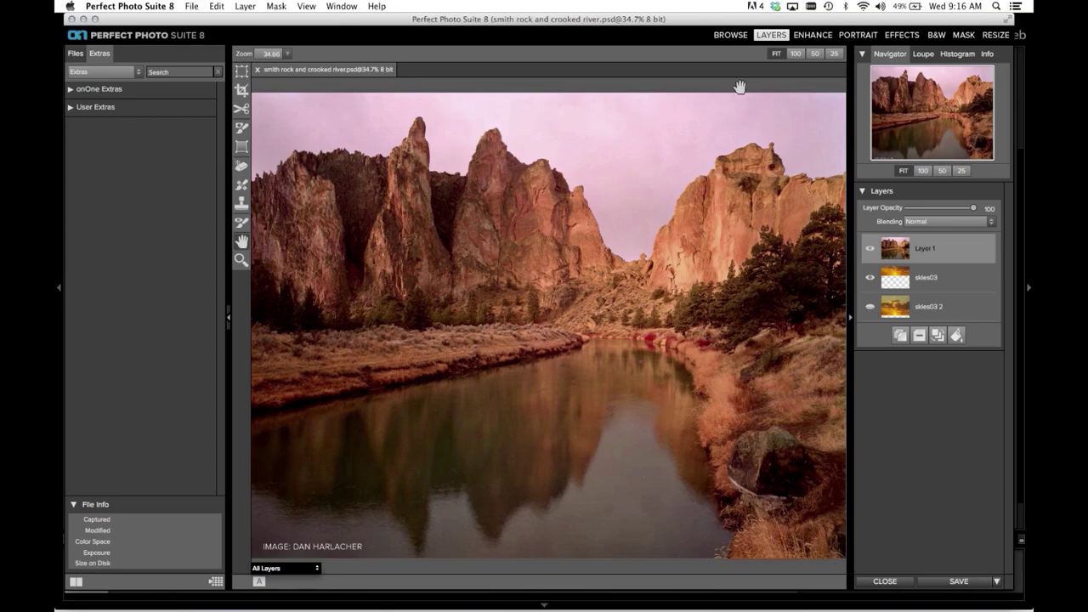
click(965, 36)
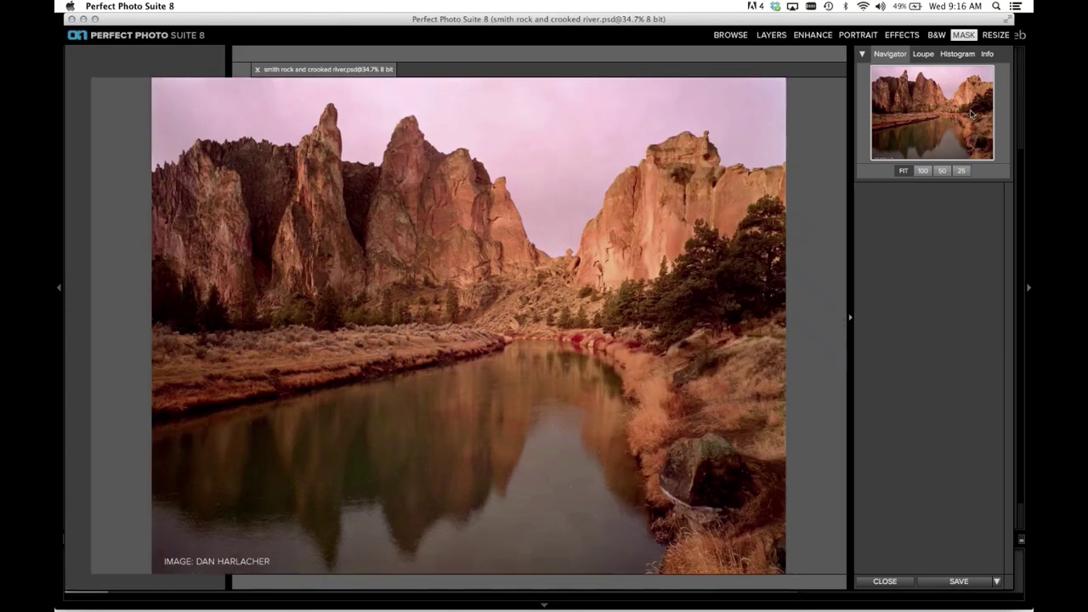
mouse_move(956, 602)
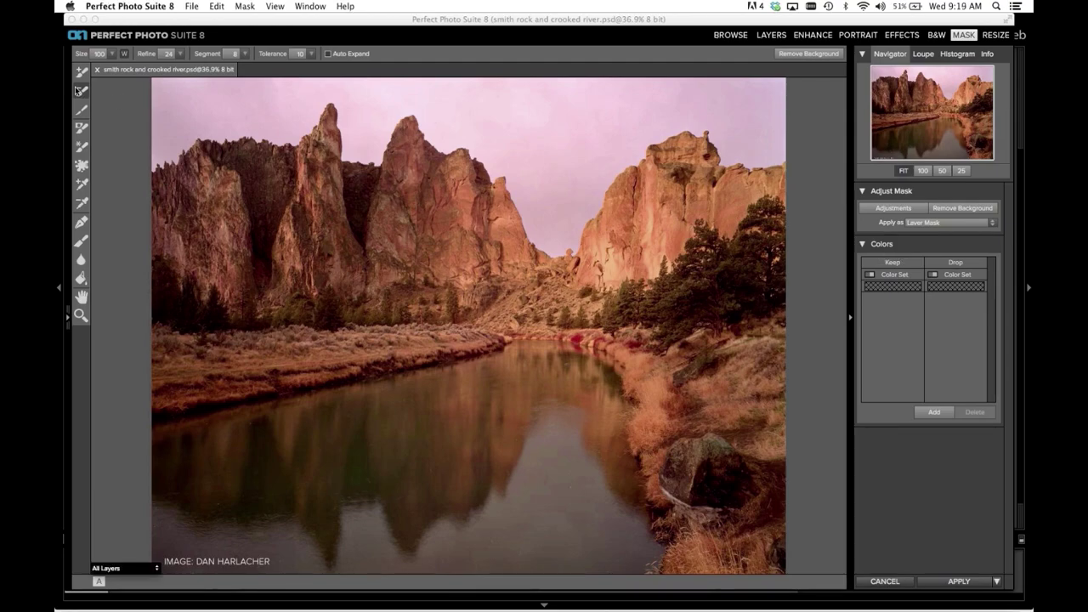
Step: Mask out the pink sky above the rocks with a size 100 drop brush stroke across the photo's full width
click(85, 94)
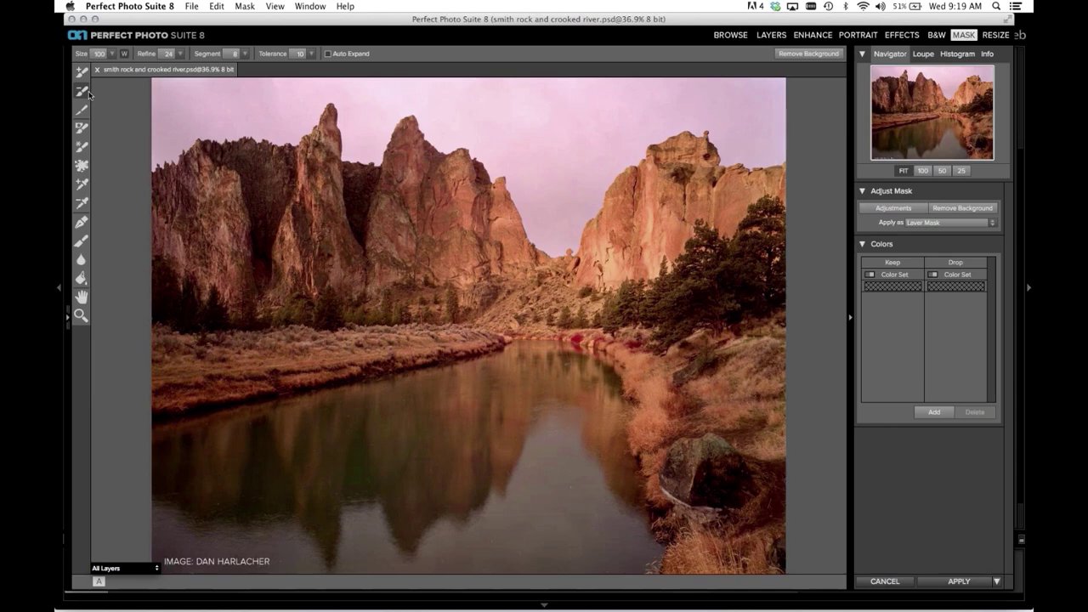
click(174, 109)
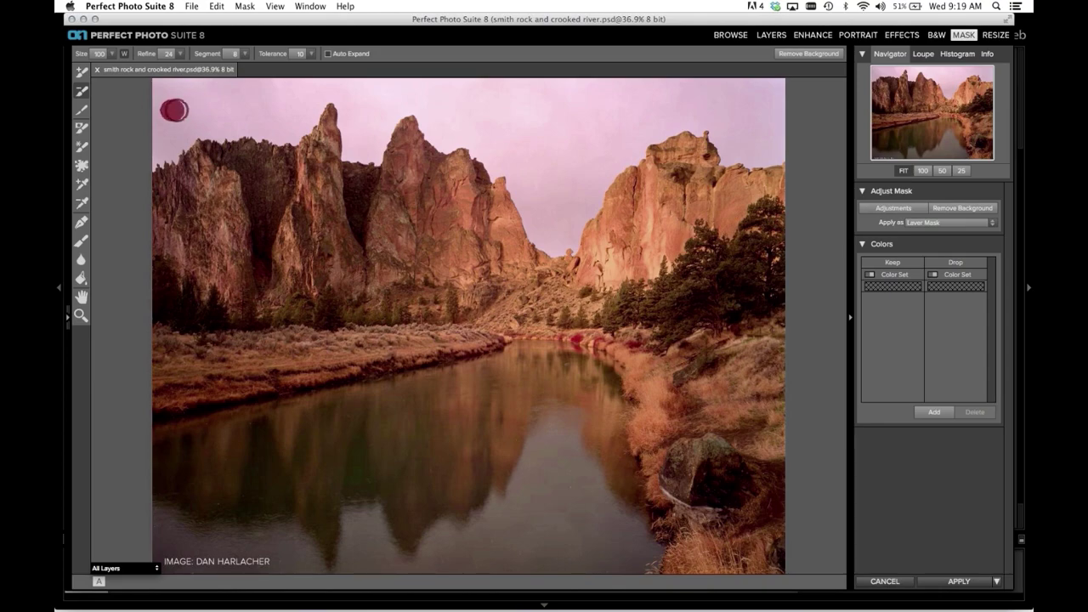
mouse_move(174, 110)
mouse_down()
mouse_move(286, 85)
mouse_move(431, 86)
mouse_move(498, 105)
mouse_move(538, 140)
mouse_move(559, 143)
mouse_move(664, 94)
mouse_move(753, 109)
mouse_up()
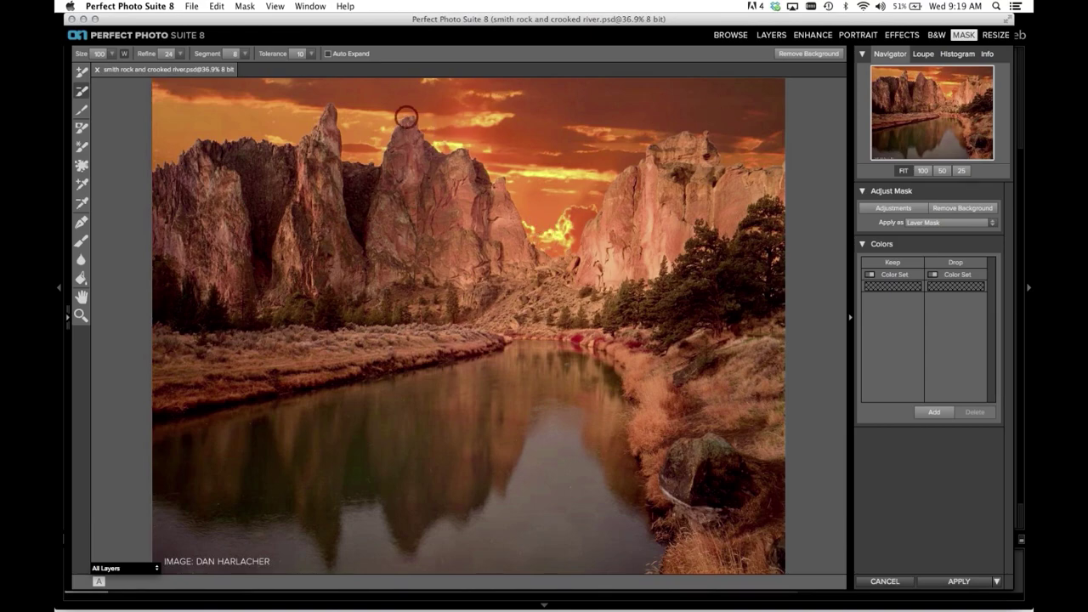
Step: Chisel the light fringe off the top edge of the right-hand rock formation in Remove mode, size 150, amount 43
click(81, 315)
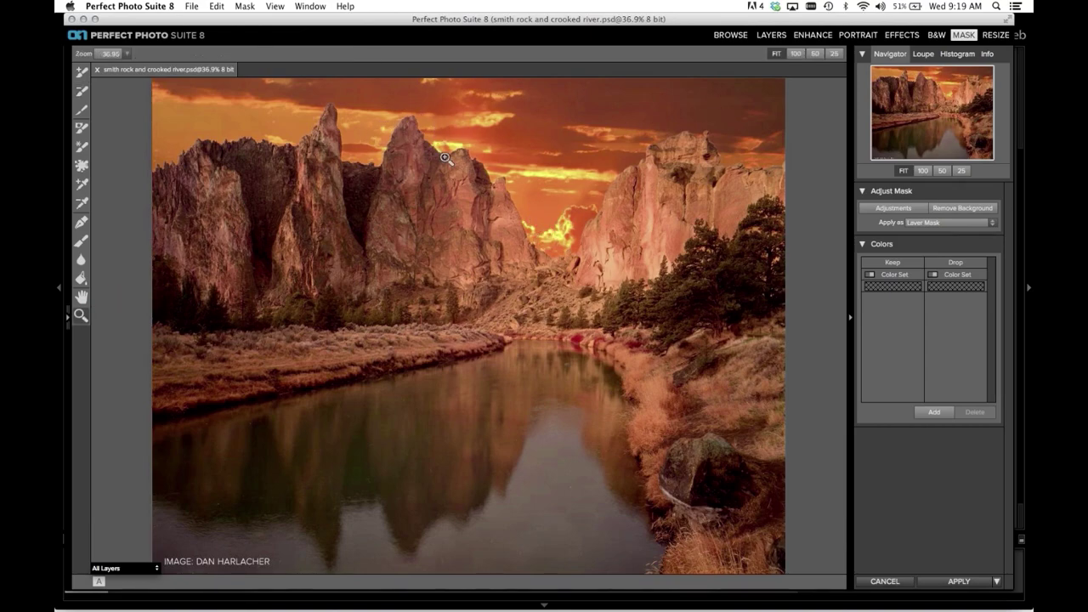
click(452, 150)
click(748, 165)
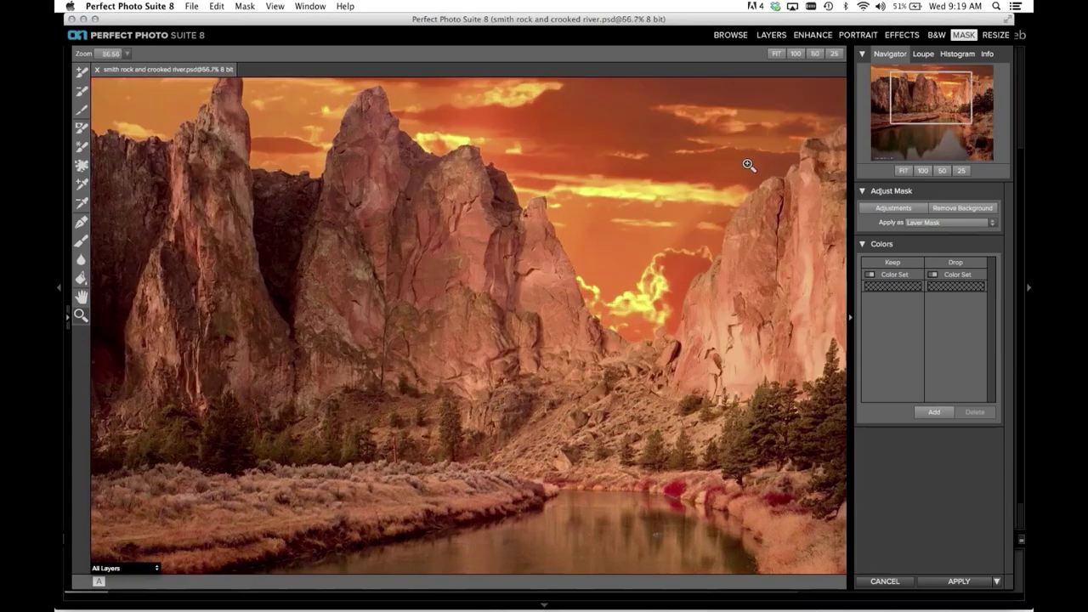
click(802, 140)
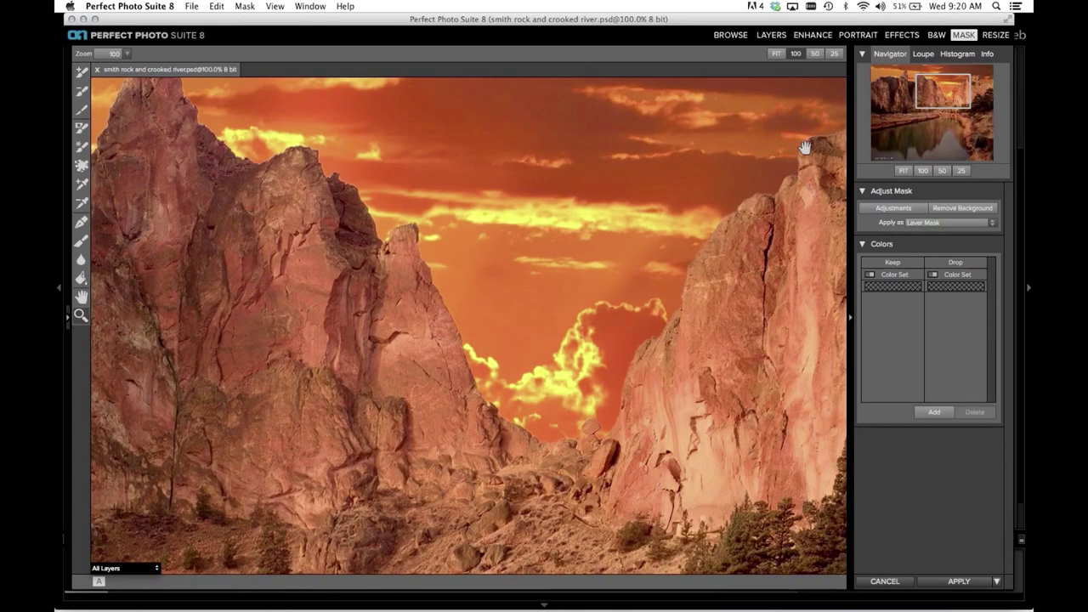
drag(735, 165, 583, 260)
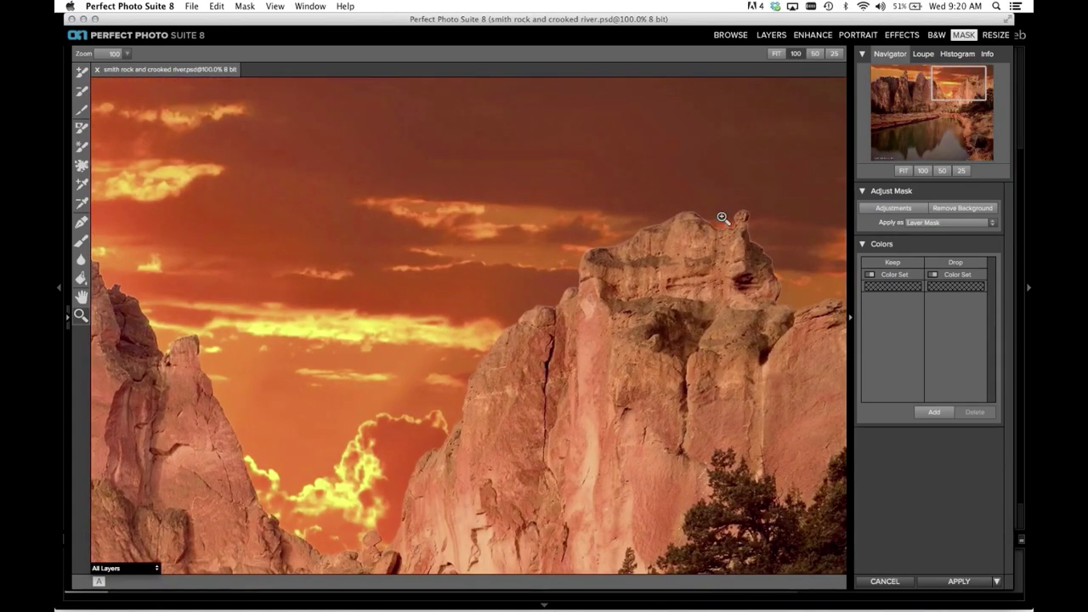
click(723, 215)
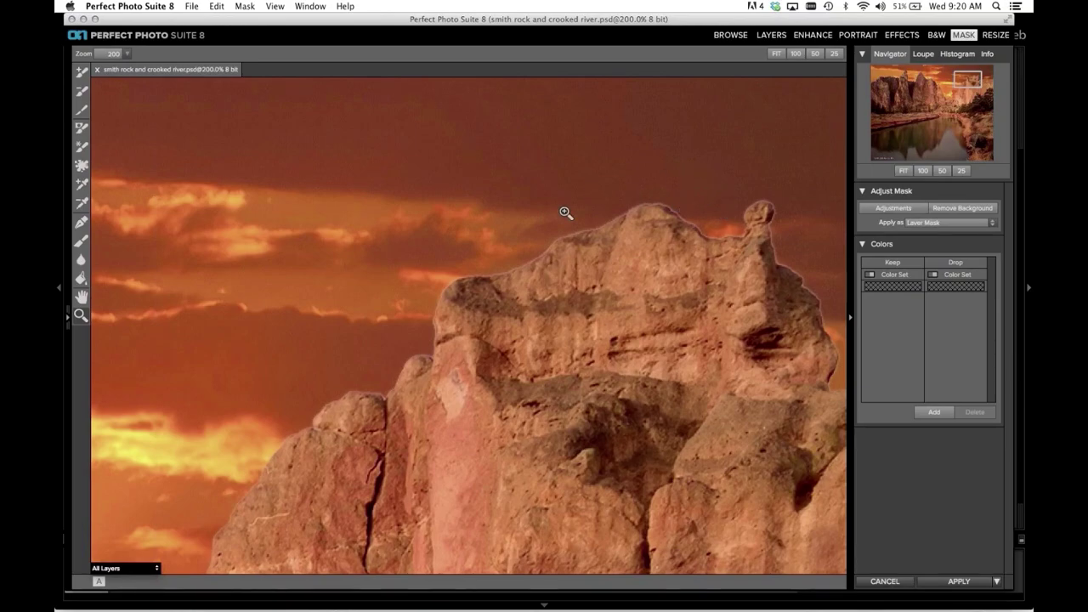
drag(688, 213, 469, 177)
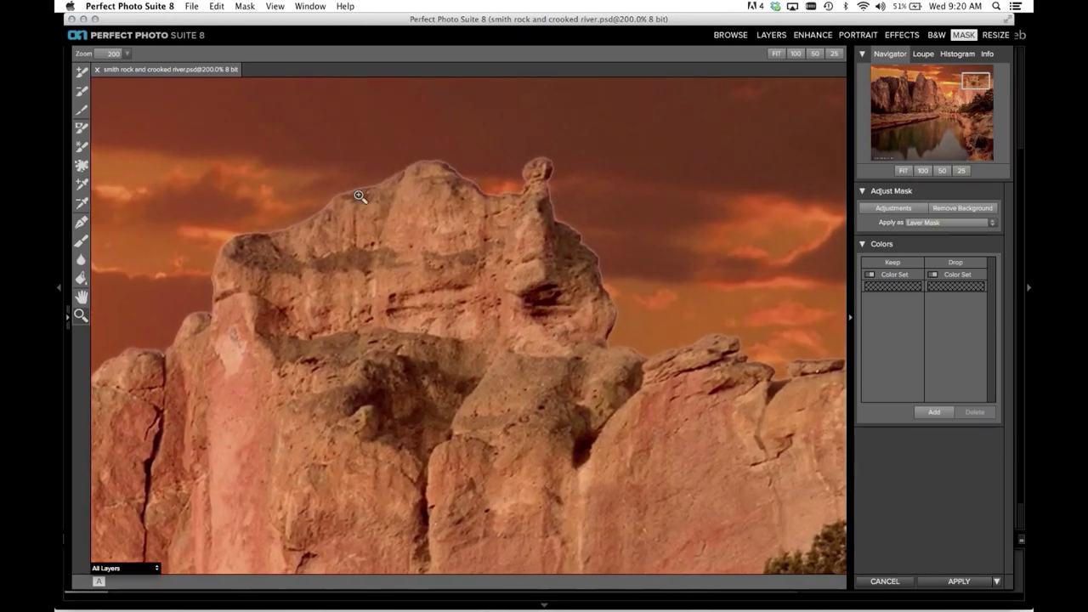
click(82, 240)
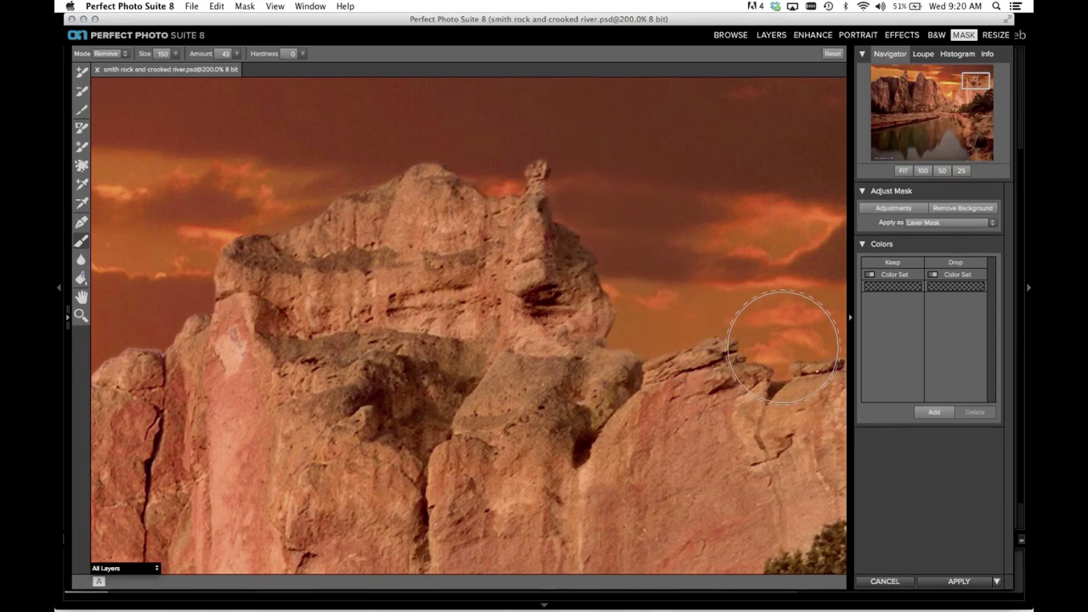
Step: Undo the last chisel edit, rework the fringe along the same rock's sloping left edge, and apply the result as a layer mask
drag(602, 297, 748, 243)
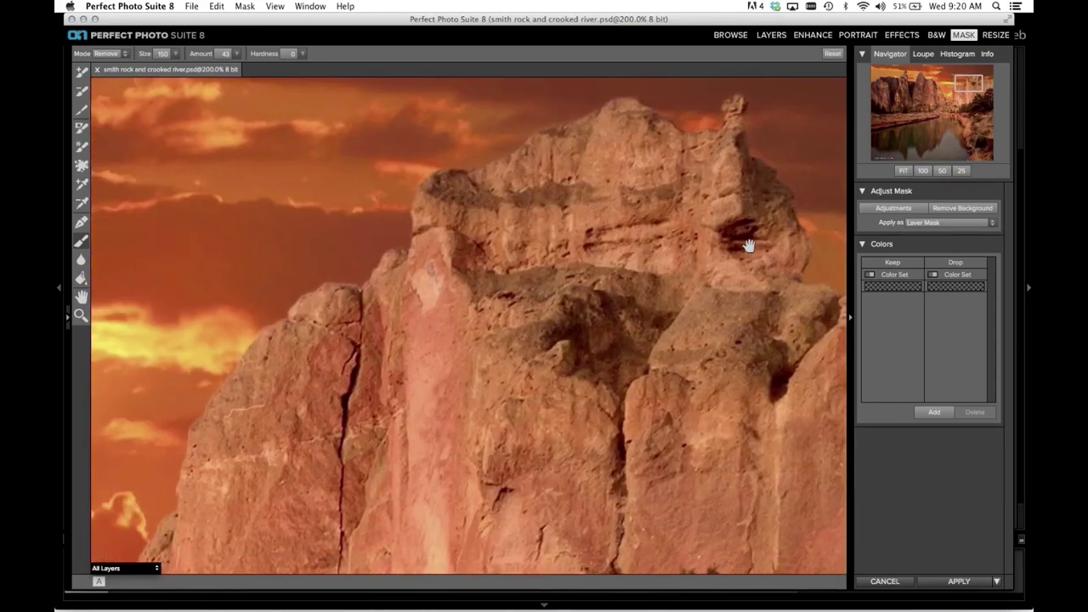
drag(635, 239, 690, 167)
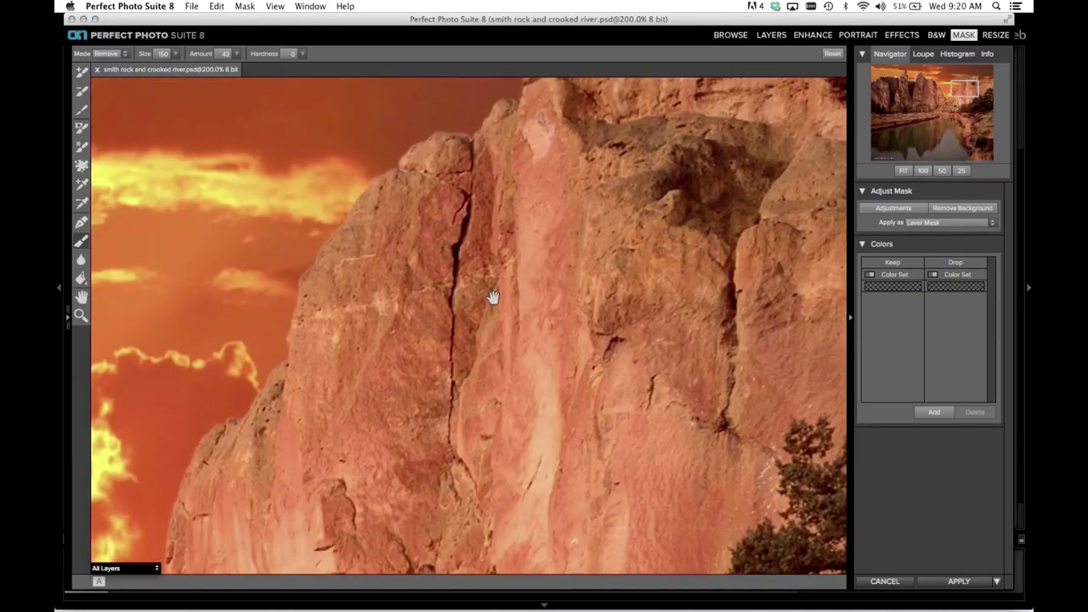
drag(493, 298, 607, 348)
key(super+z)
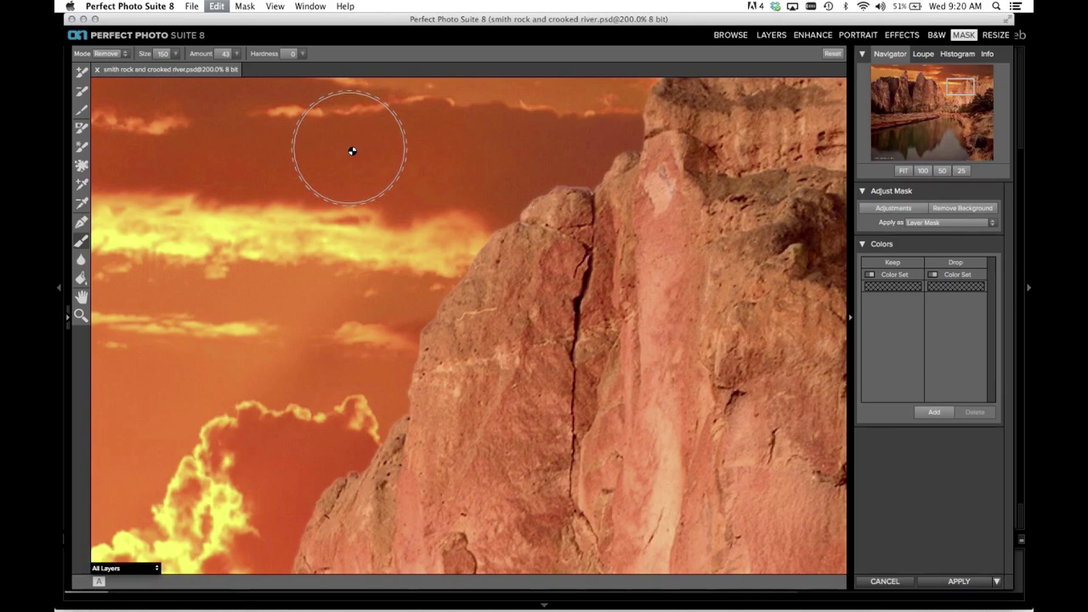
drag(498, 178, 402, 360)
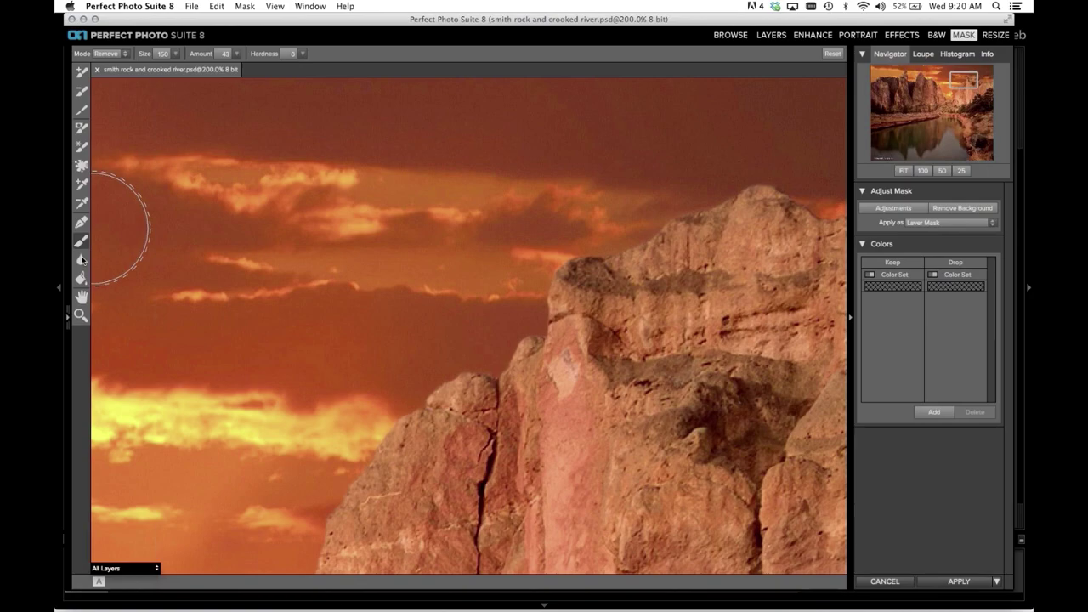
double_click(80, 297)
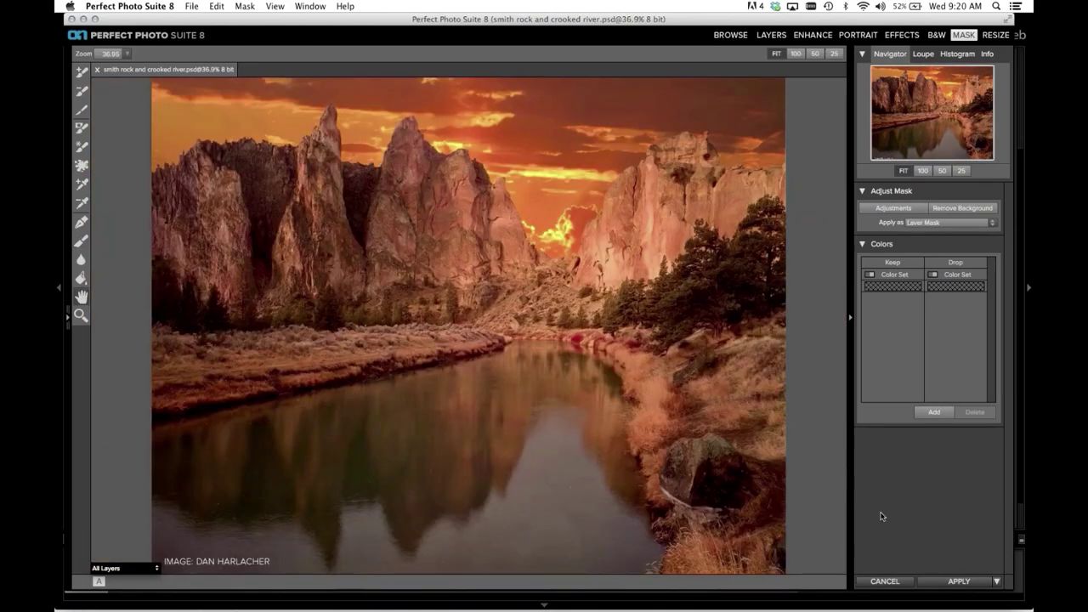
click(959, 582)
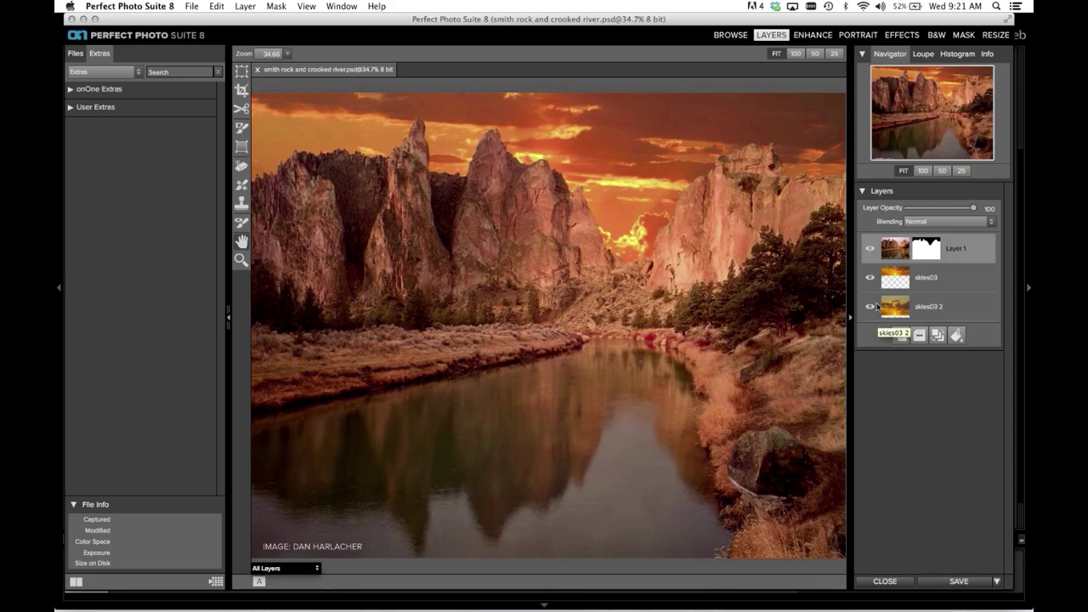
Step: Show the skies03 2 layer, hide Layer 1, and toggle the visibility of skies03 to compare the two sky layers
click(870, 248)
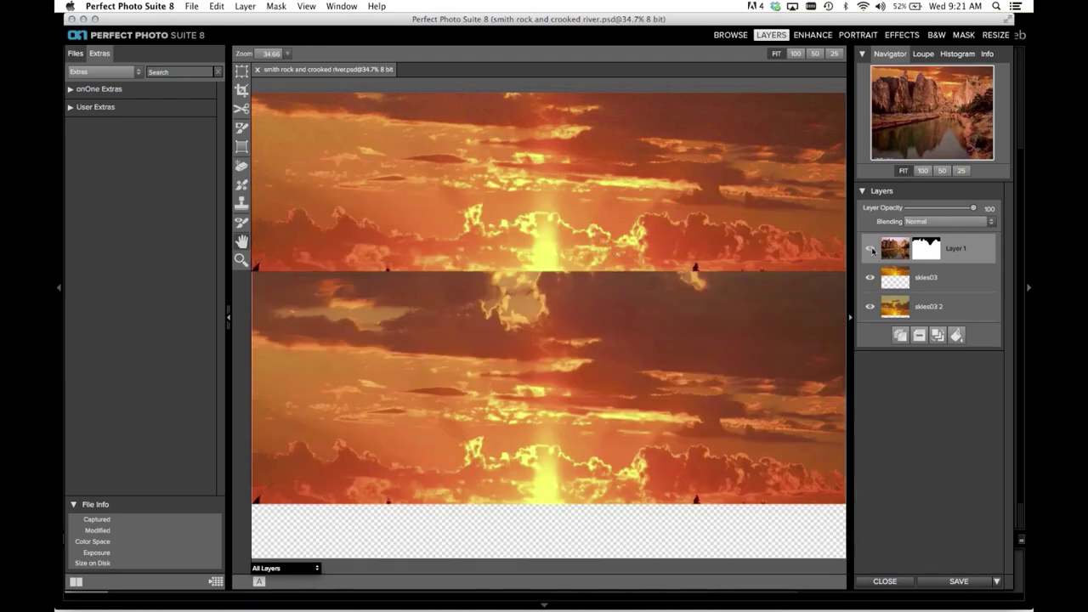
click(869, 278)
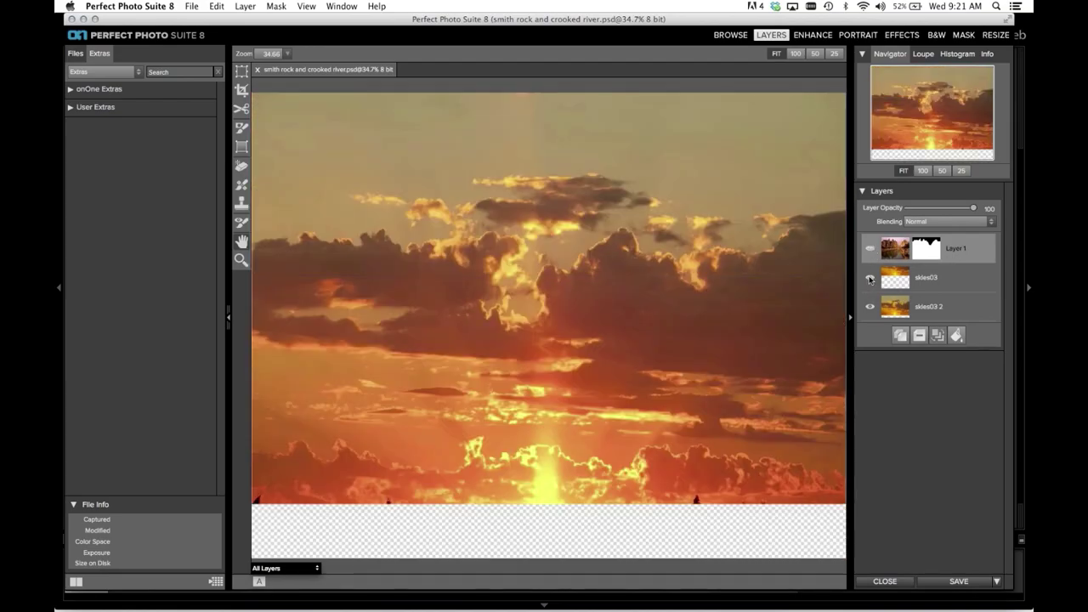
click(869, 278)
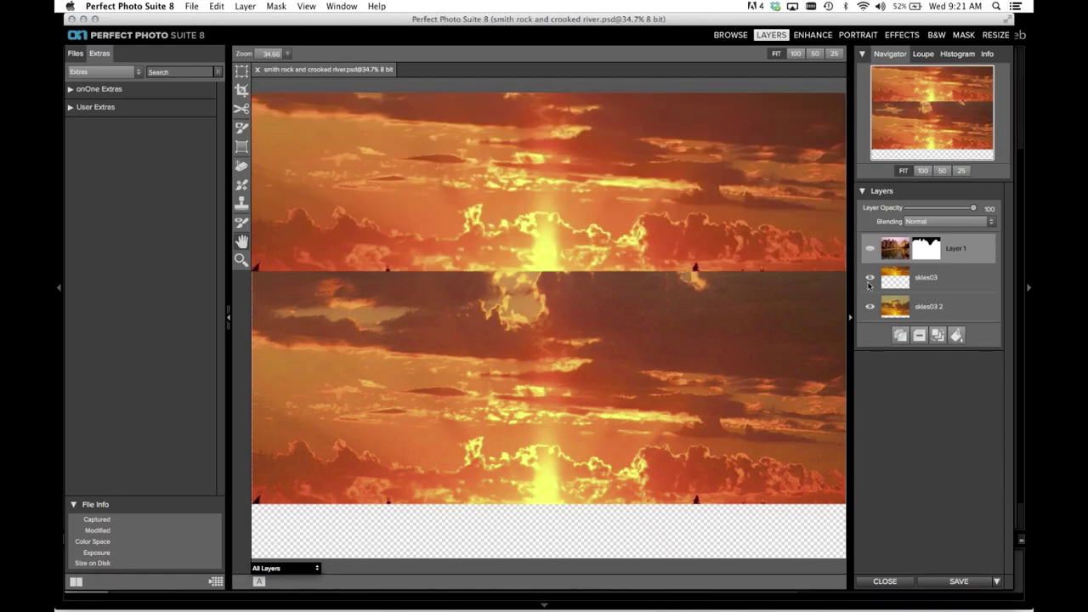
Step: Rotate the skies03 2 layer -180 degrees with the Transform tool and move it down to the lower part of the canvas
click(908, 309)
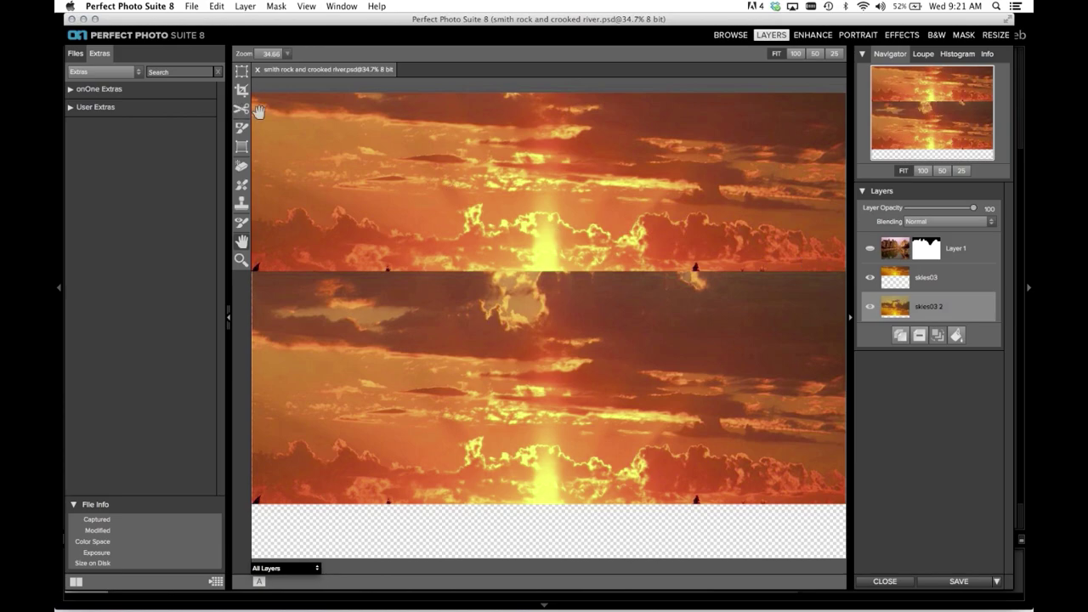
click(241, 72)
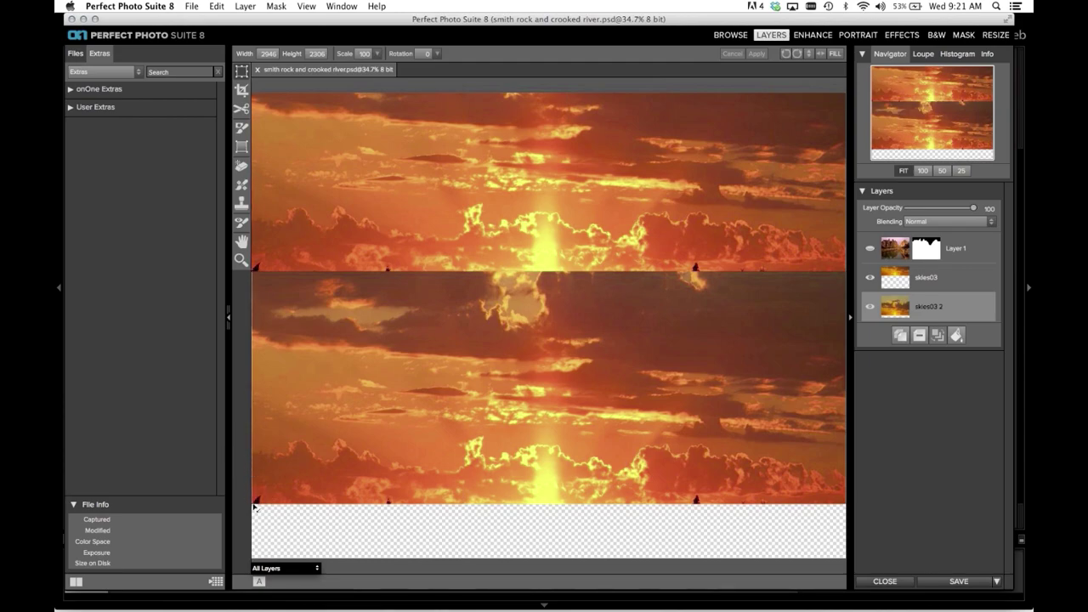
drag(251, 511, 774, 72)
drag(550, 332, 552, 510)
drag(522, 375, 530, 504)
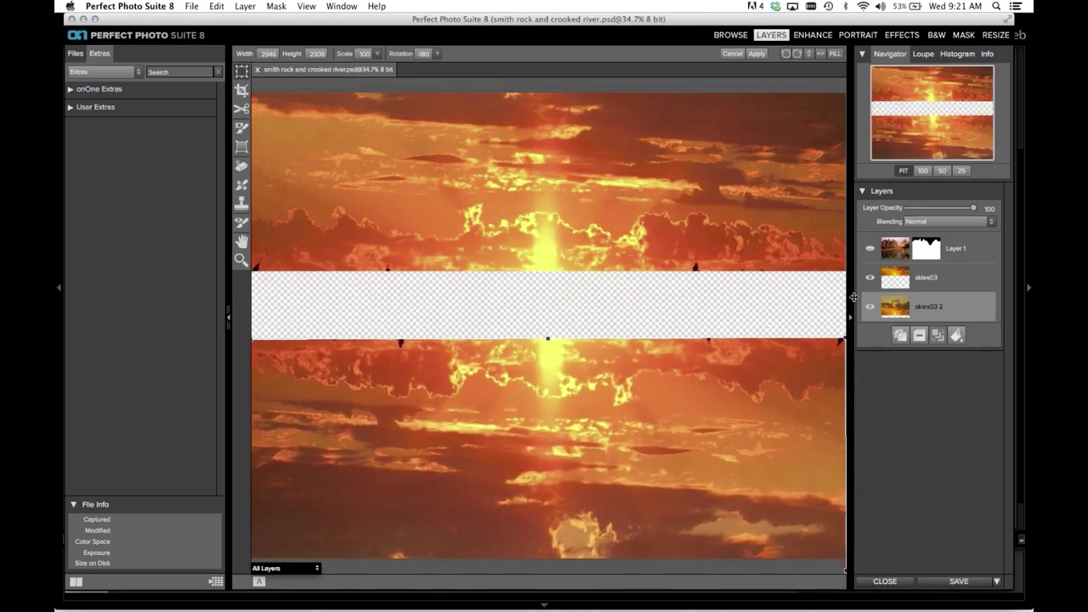
Step: Nudge the rotated skies03 2 layer slightly up within the canvas width, checking it against Layer 1, and apply the transform
click(871, 251)
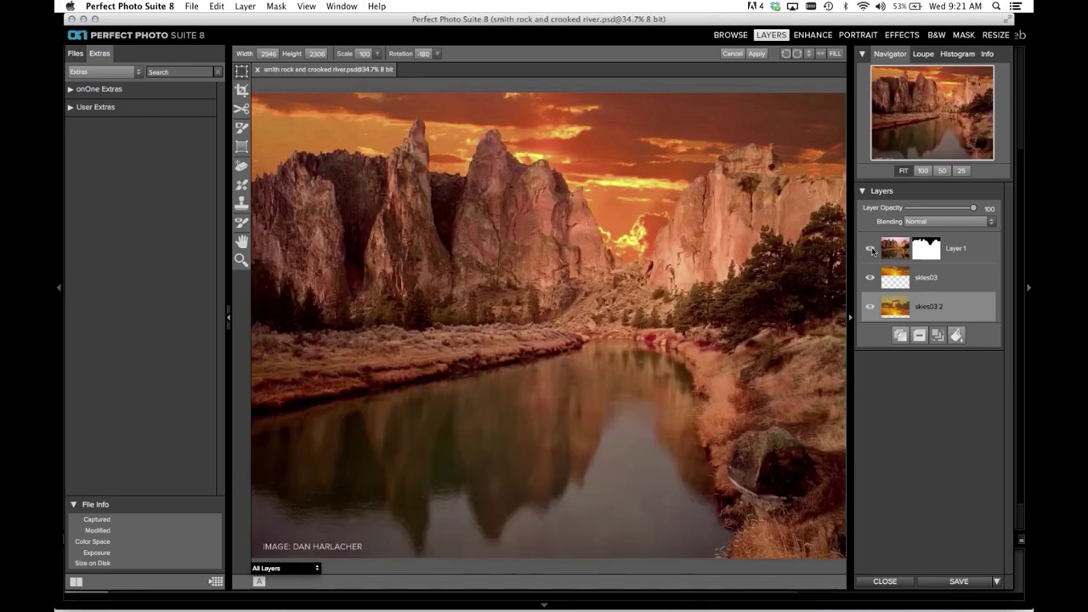
click(872, 250)
drag(622, 426, 633, 415)
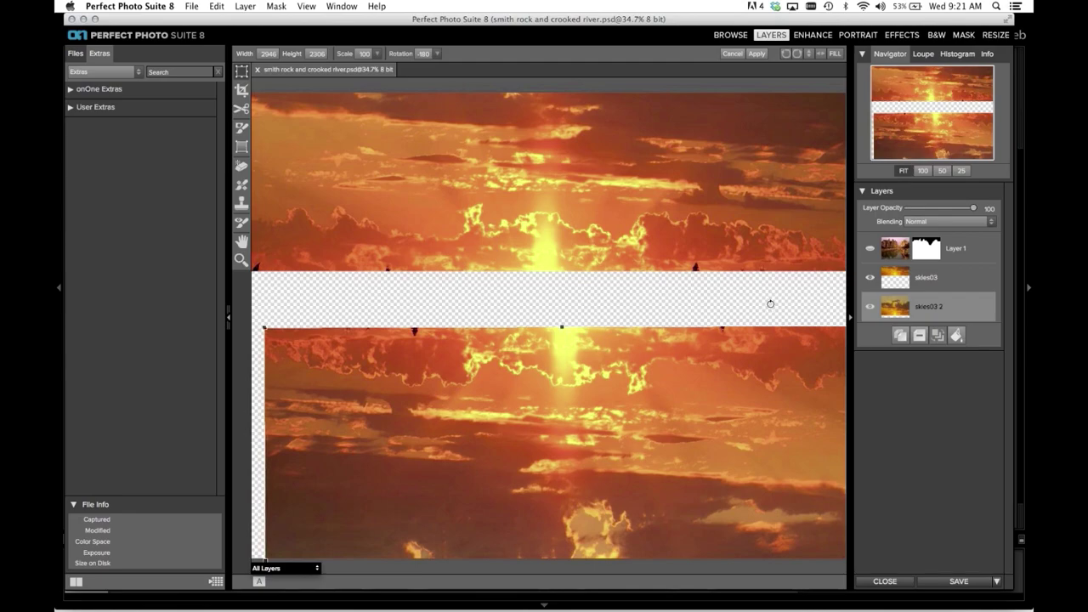
click(870, 249)
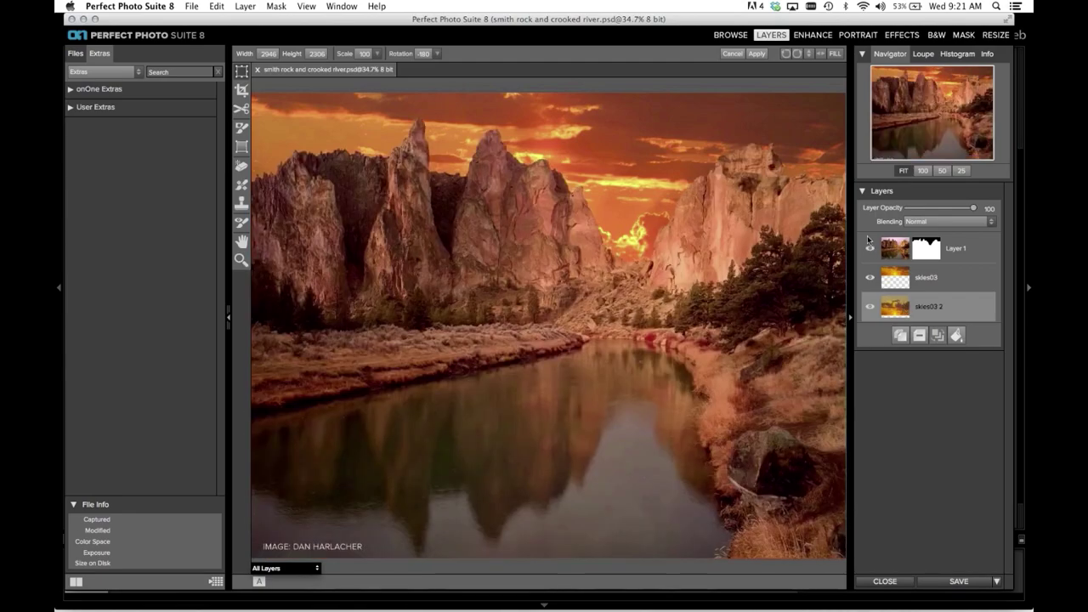
click(870, 249)
drag(624, 359, 618, 361)
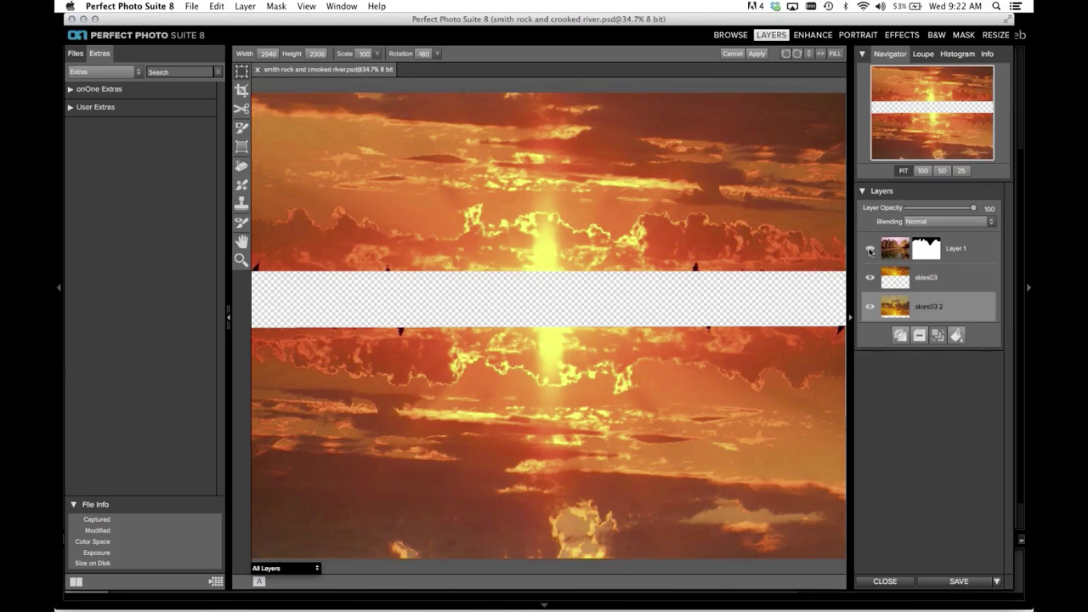
click(870, 250)
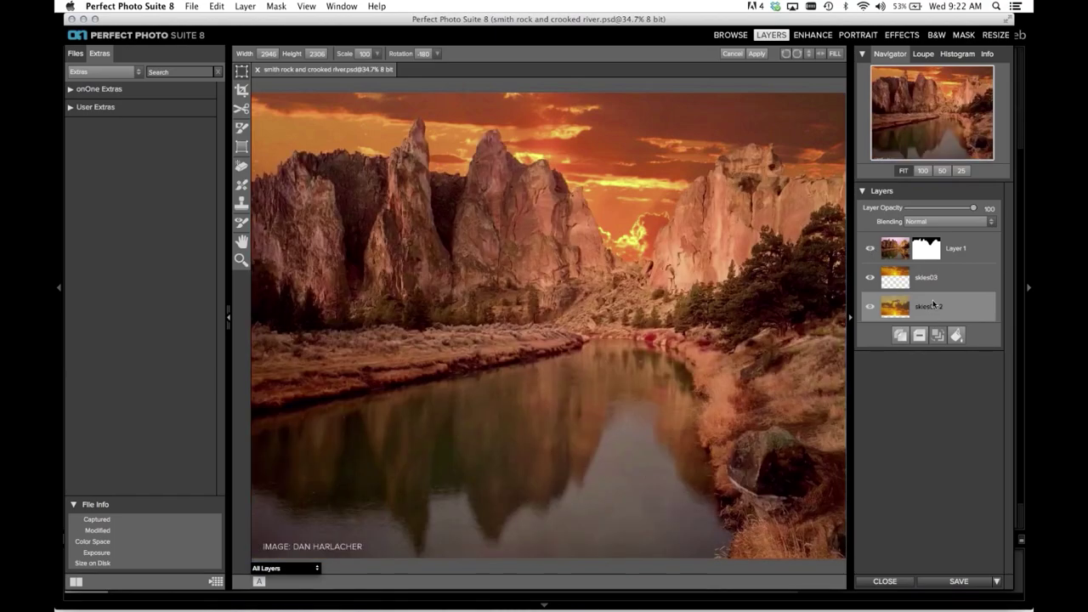
click(889, 248)
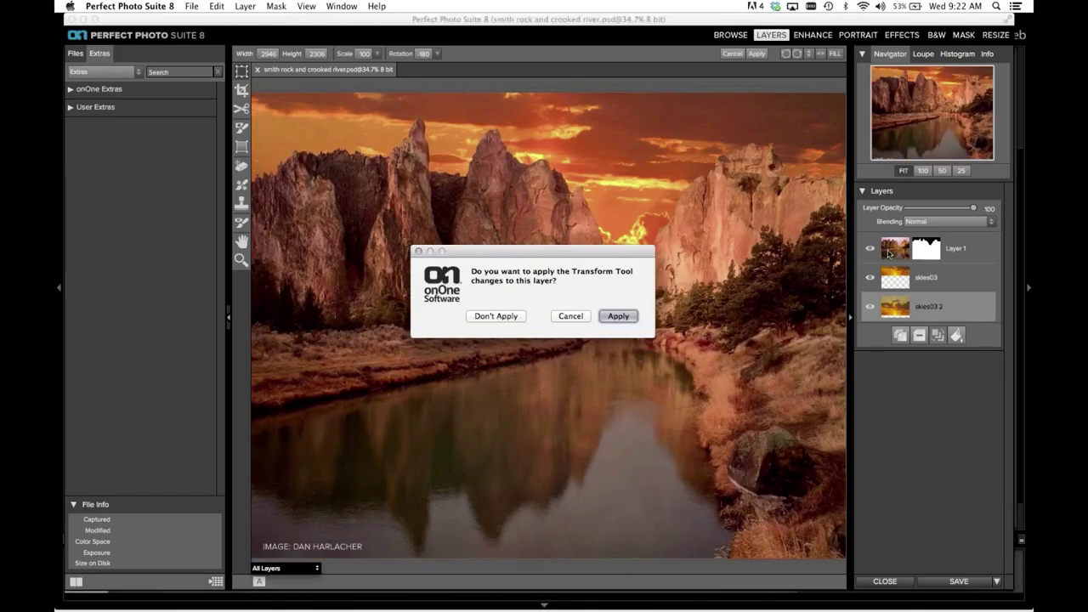
click(614, 316)
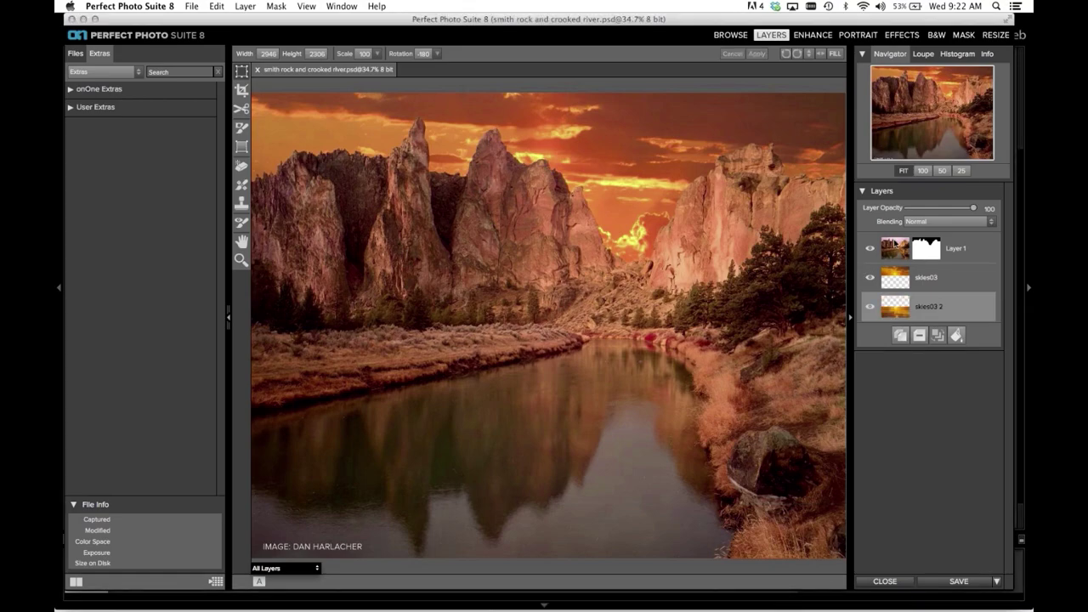
Step: Paint out the river's sky reflection on Layer 1 with the Masking Brush, size 250, feather 31, opacity 16
click(894, 250)
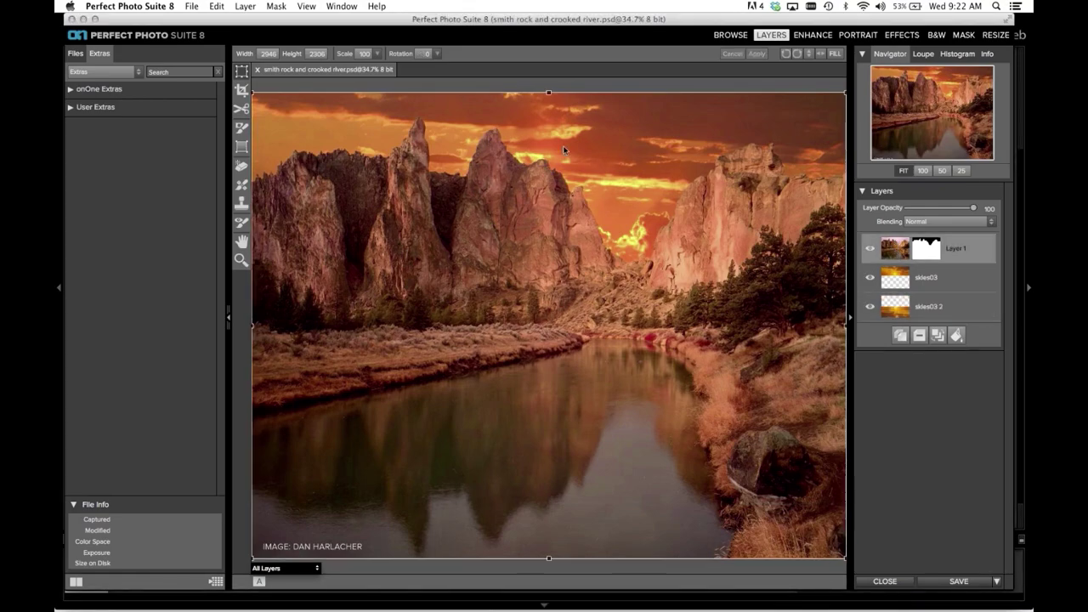
click(247, 164)
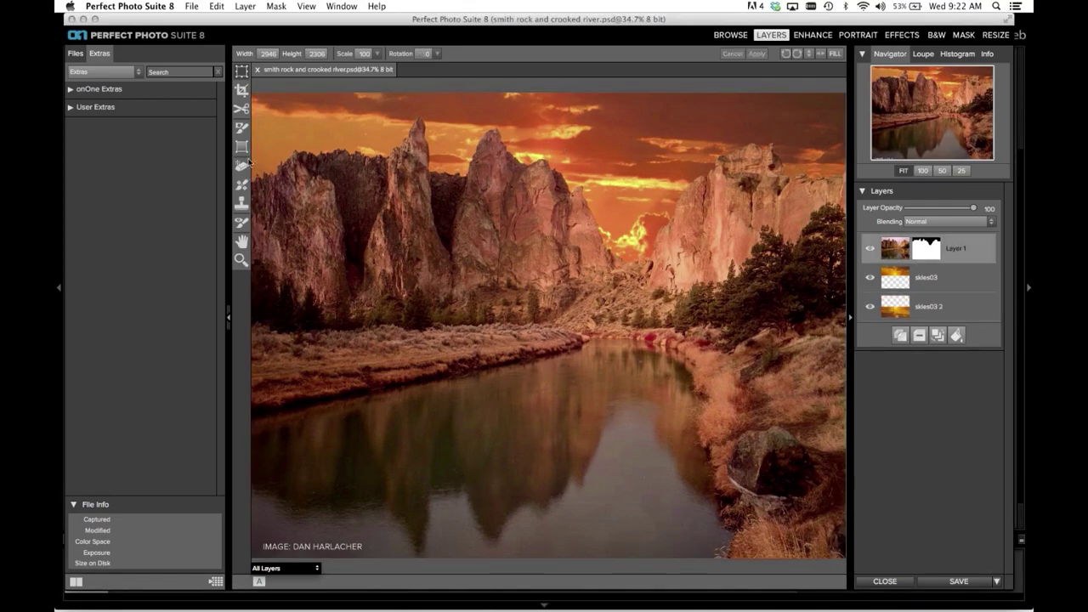
click(242, 129)
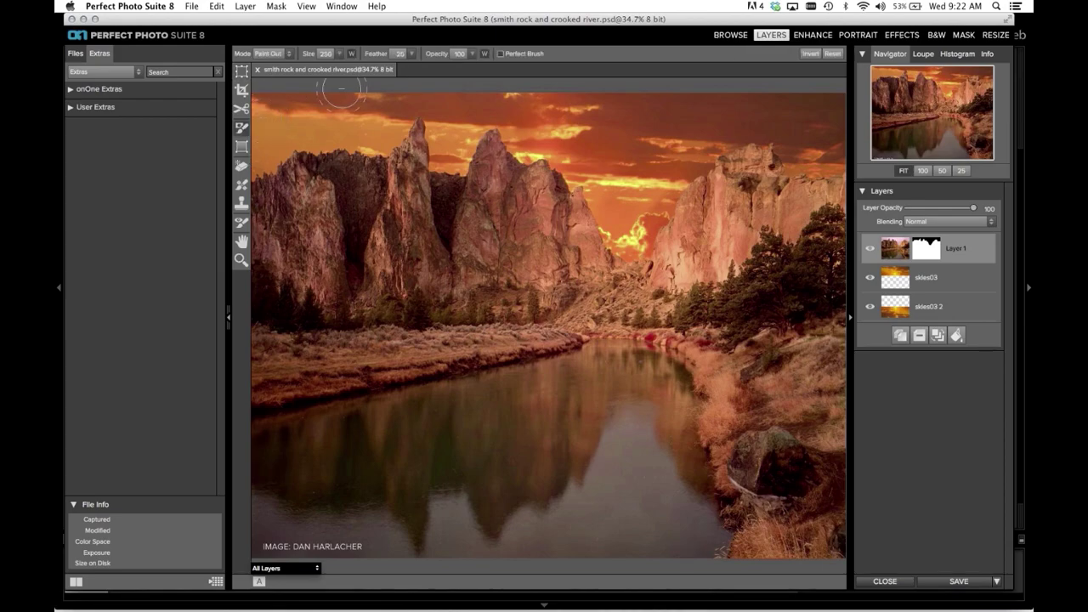
drag(431, 52, 365, 55)
drag(369, 53, 377, 54)
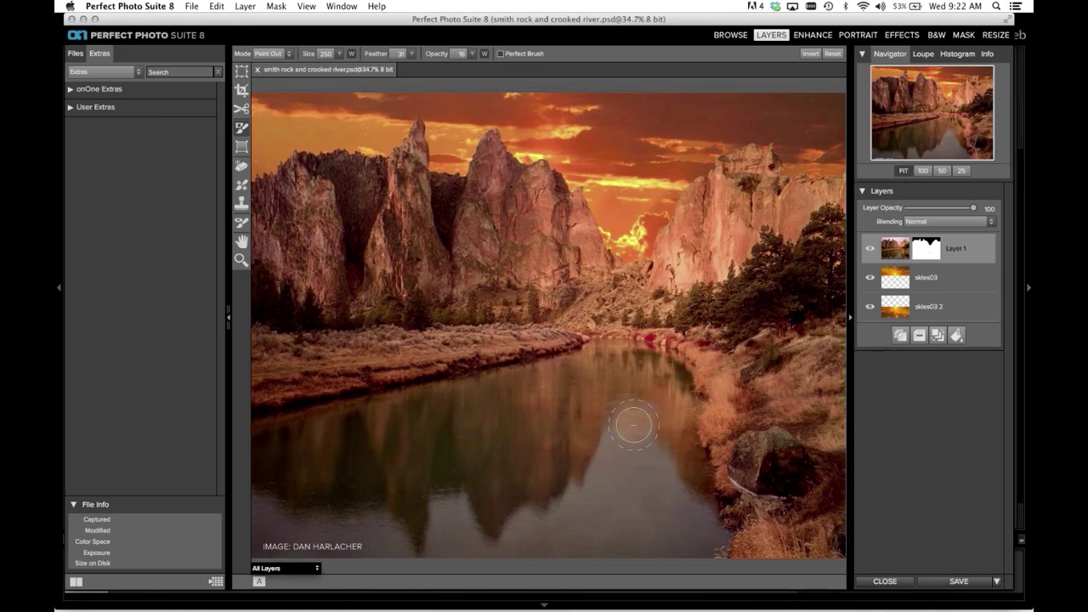
mouse_move(622, 442)
mouse_down()
mouse_move(602, 480)
mouse_move(631, 445)
mouse_move(663, 498)
mouse_move(606, 459)
mouse_move(566, 527)
mouse_move(524, 531)
mouse_move(531, 524)
mouse_move(549, 542)
mouse_move(613, 507)
mouse_move(581, 546)
mouse_up()
mouse_move(625, 512)
mouse_down()
mouse_move(611, 505)
mouse_move(630, 466)
mouse_up()
drag(626, 525, 674, 529)
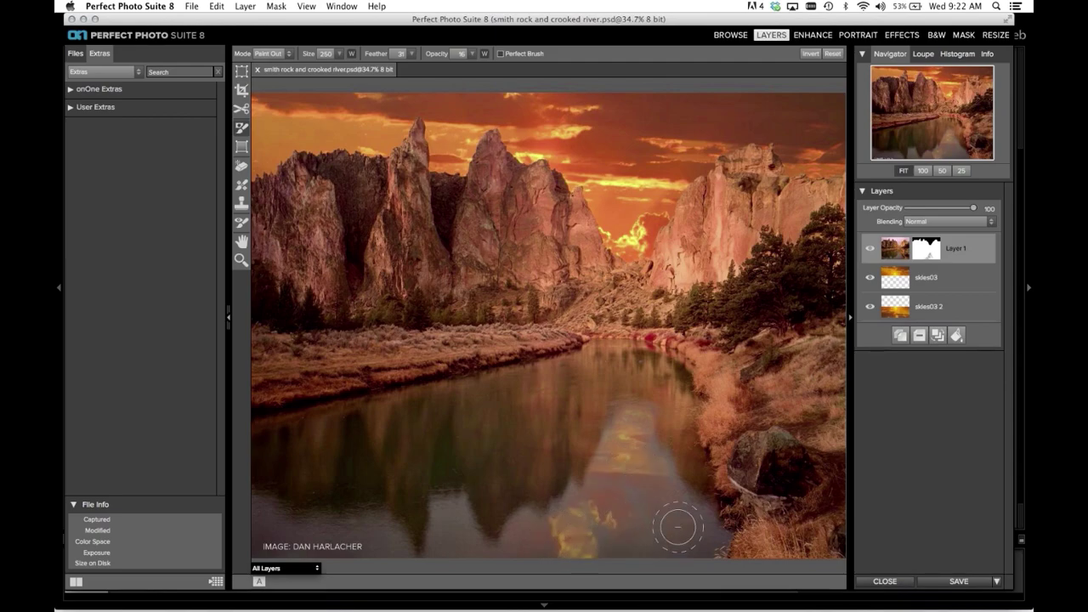